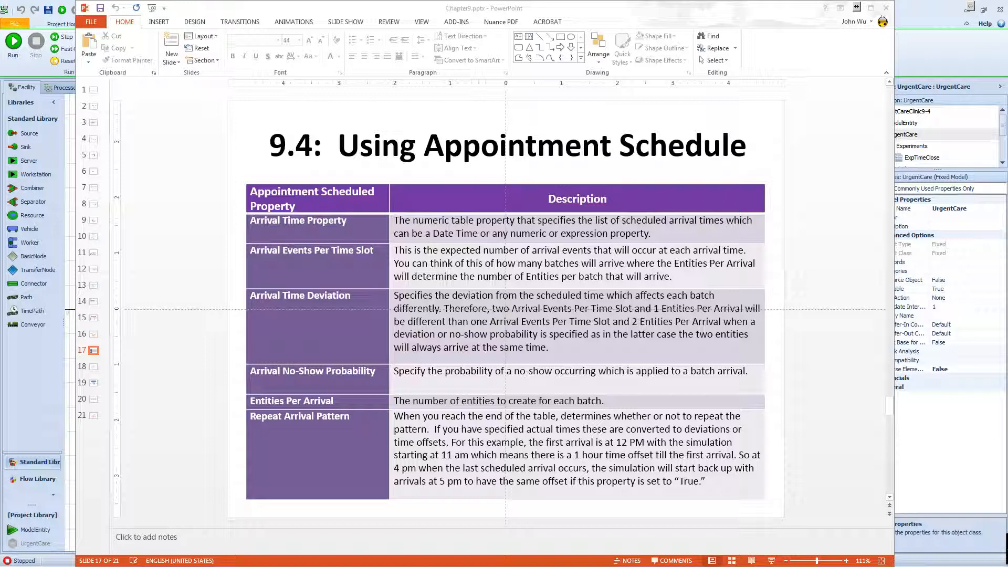
# Switch to Simio and review the available arrival modes of the SrcPatients source in a widened properties area.
pyautogui.click(60, 421)
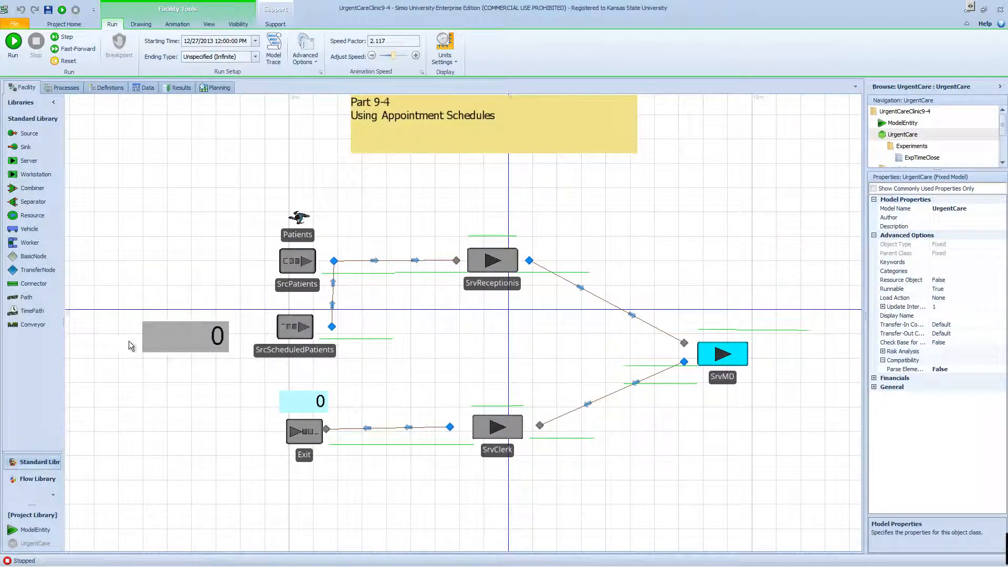
pyautogui.click(290, 270)
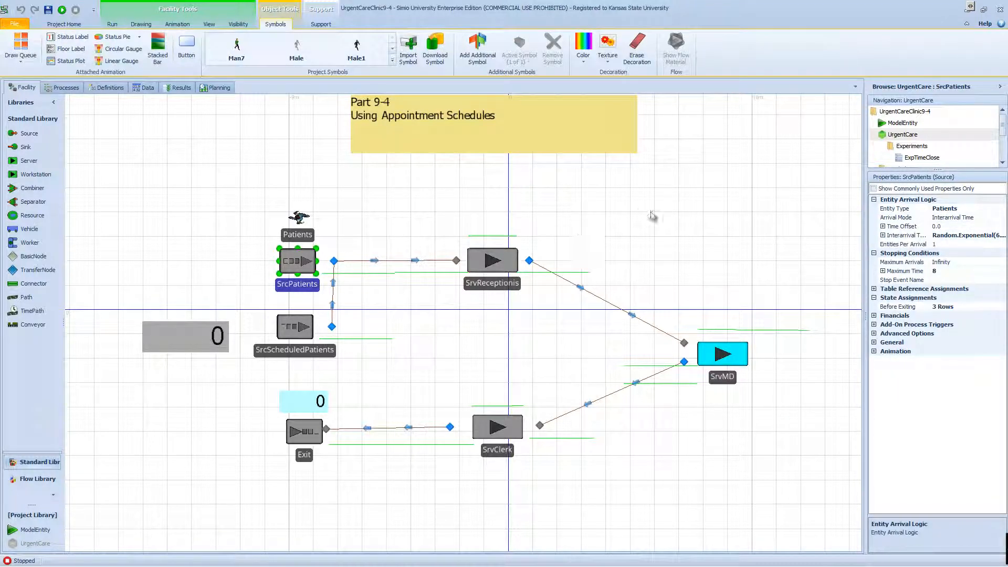
pyautogui.moveTo(863, 313); pyautogui.dragTo(731, 312)
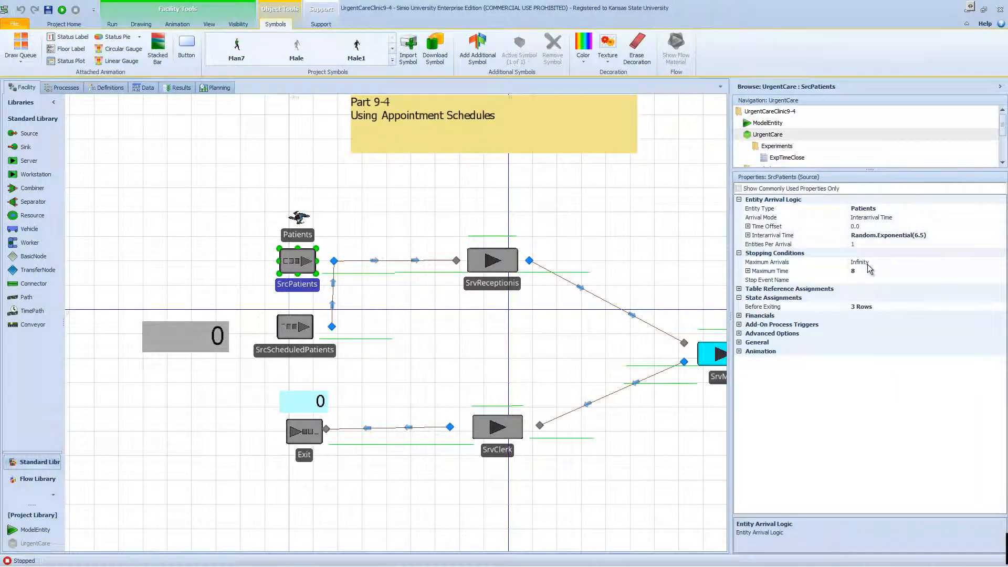
pyautogui.click(876, 219)
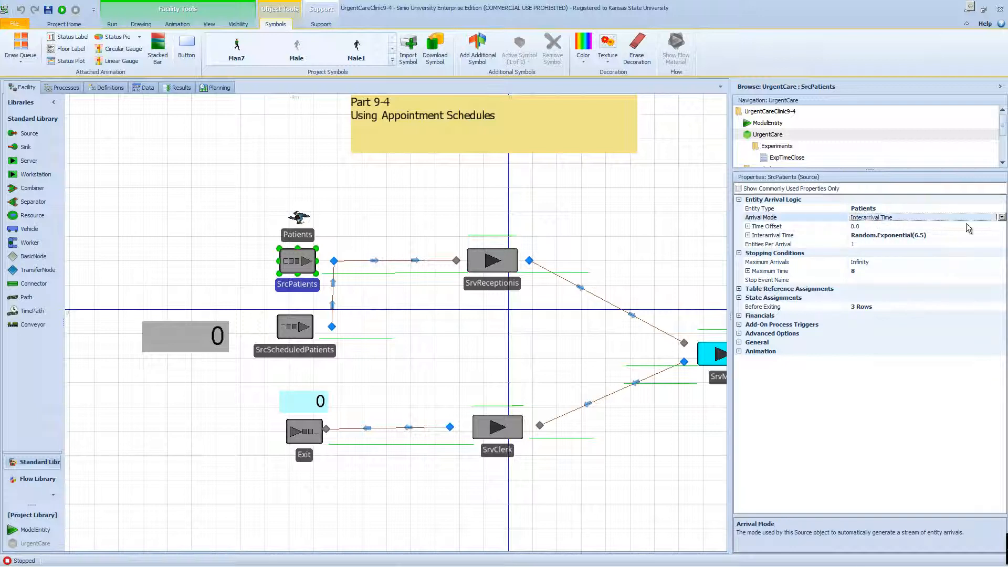
pyautogui.click(1001, 217)
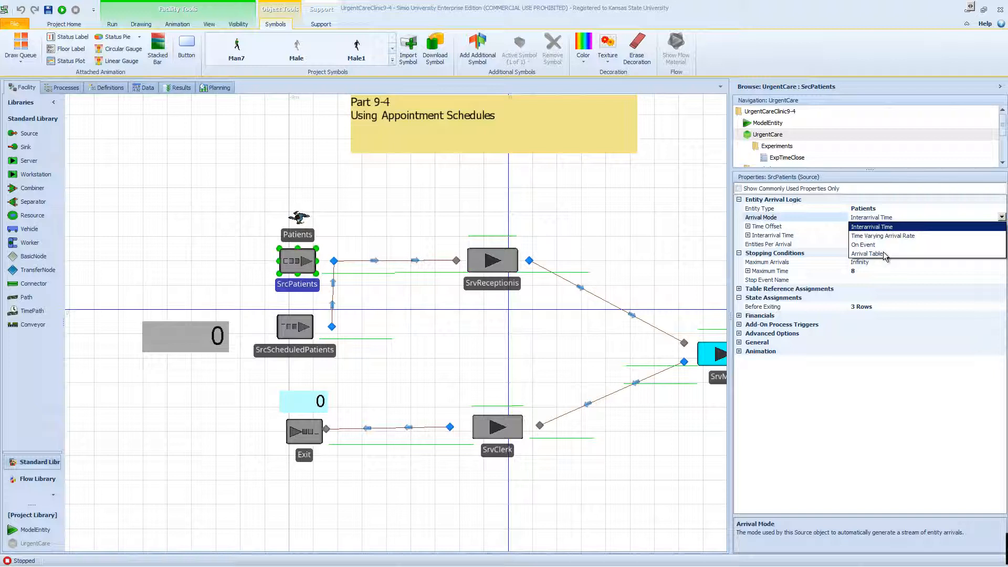
pyautogui.click(718, 250)
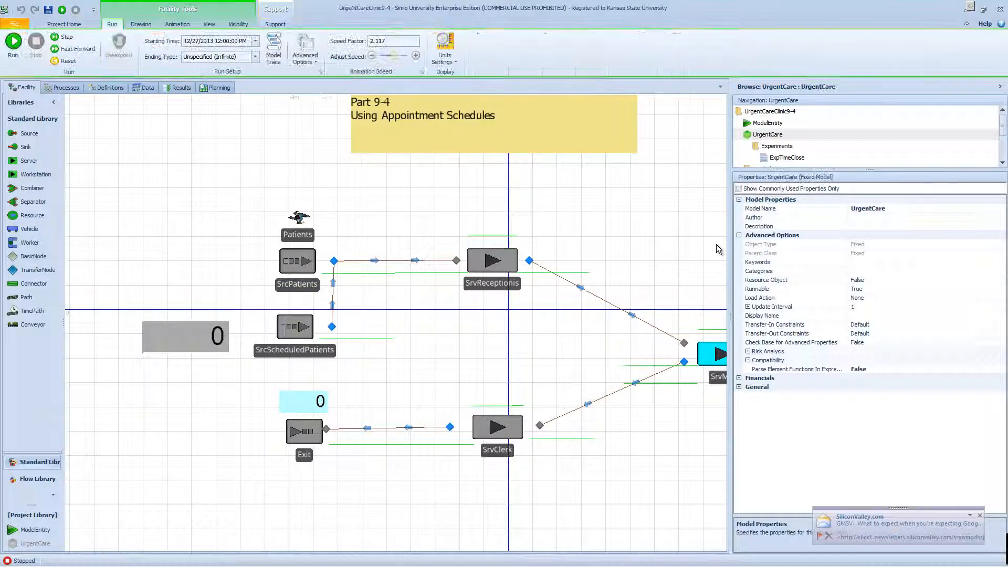
pyautogui.click(297, 266)
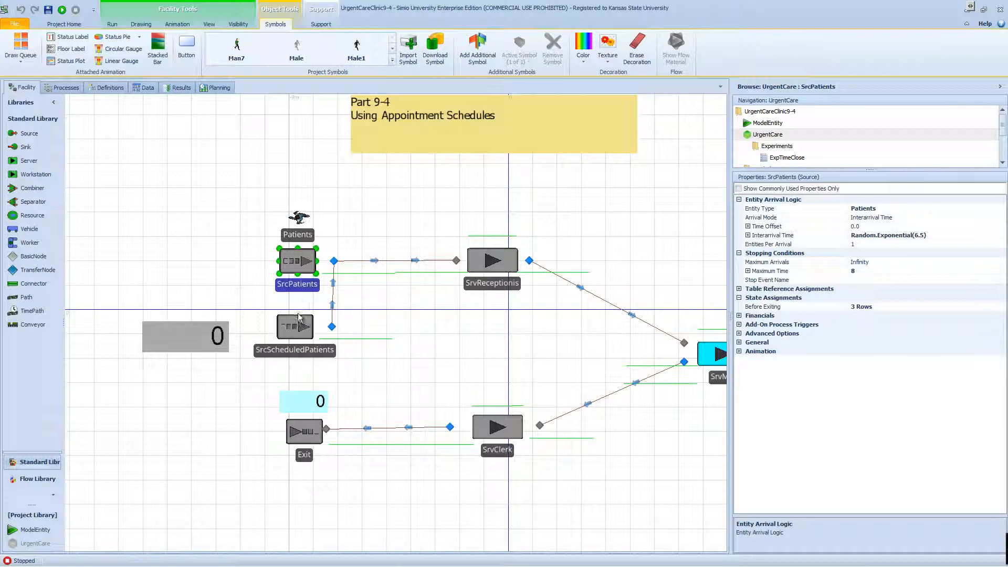
# Open the Table Arrivals data table and examine its Appointments column and the standard property types available for columns.
pyautogui.click(148, 93)
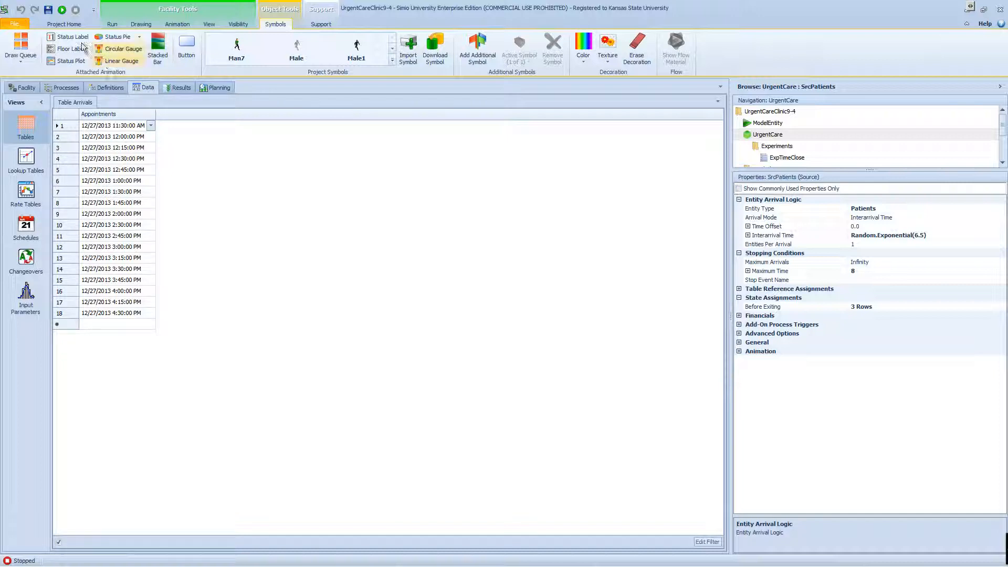
pyautogui.click(81, 103)
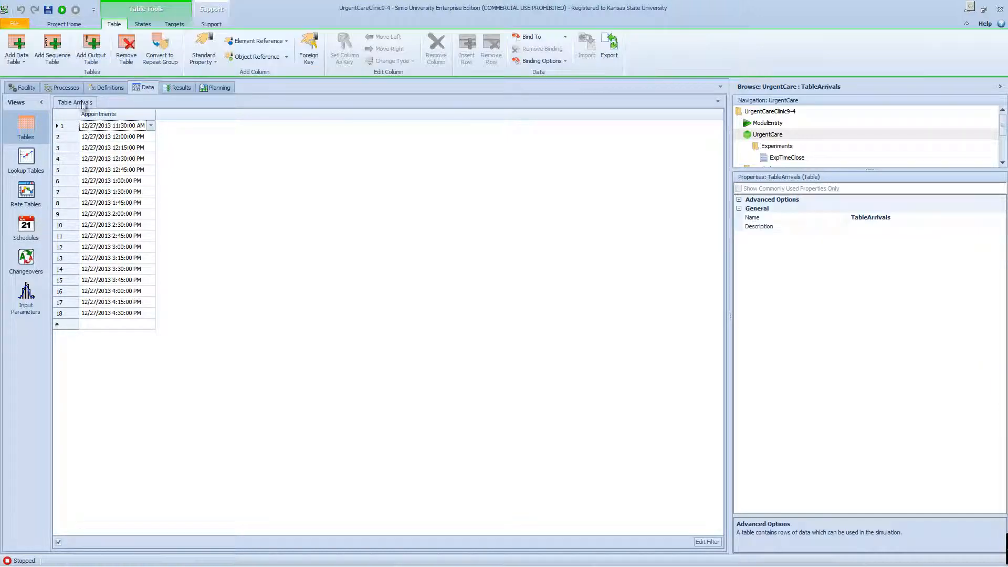
pyautogui.click(133, 114)
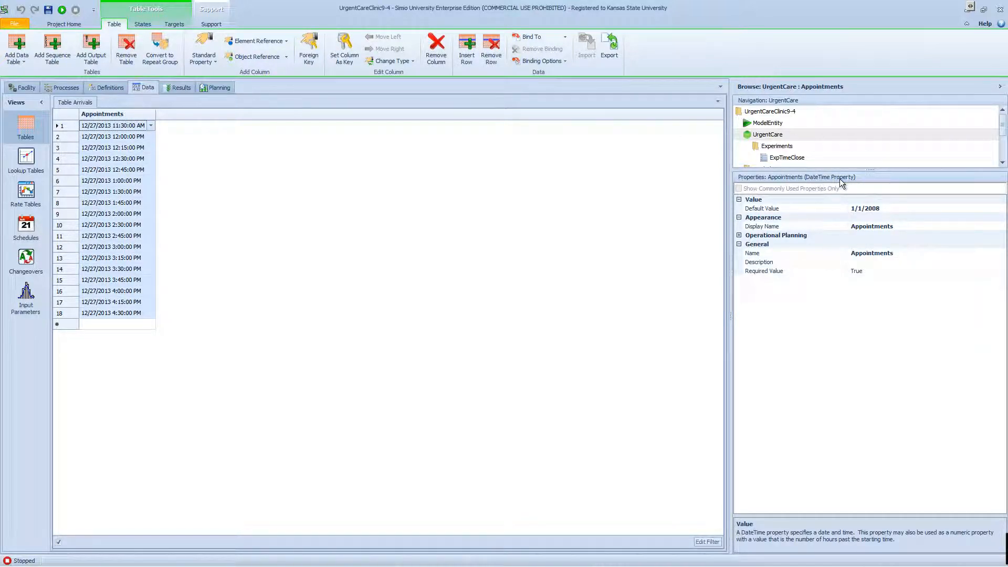
pyautogui.click(214, 62)
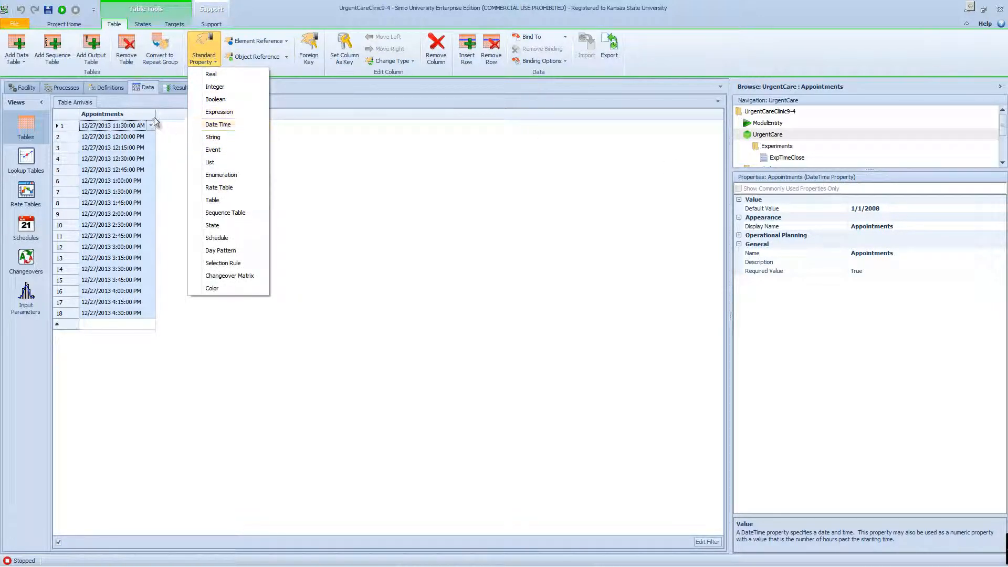
pyautogui.click(129, 119)
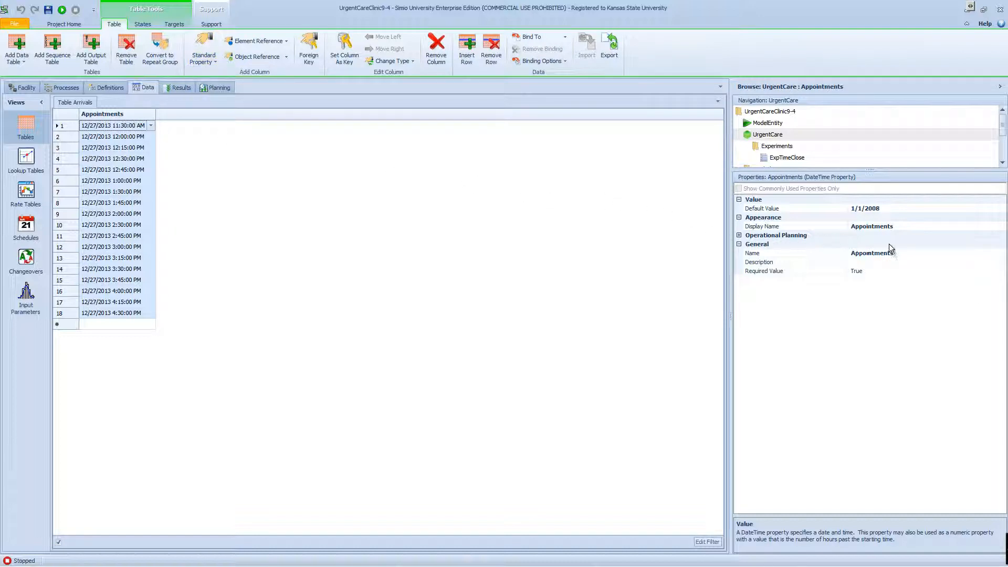
# Inspect the date and time picker of the first appointment and cancel it without changes.
pyautogui.click(141, 126)
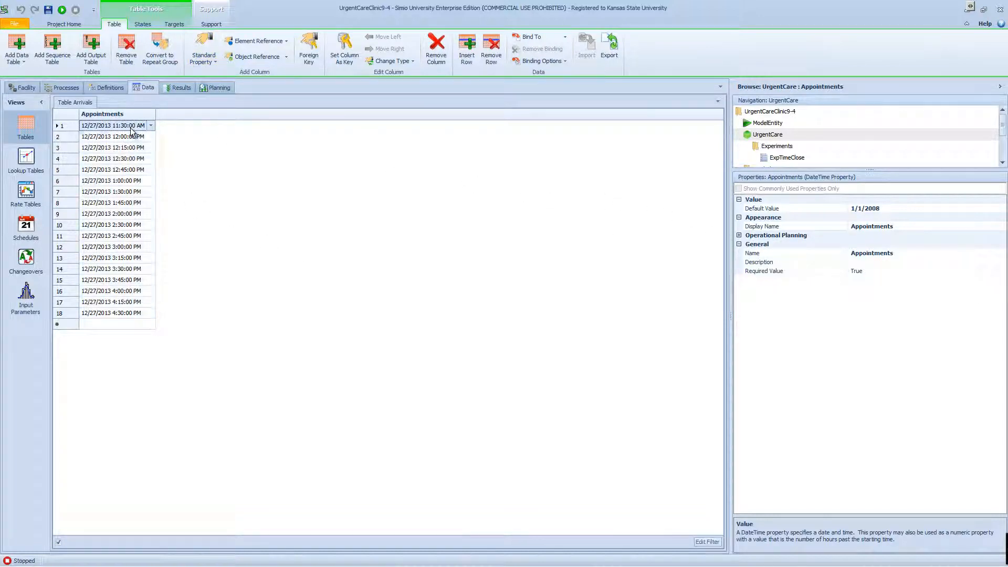
pyautogui.click(151, 125)
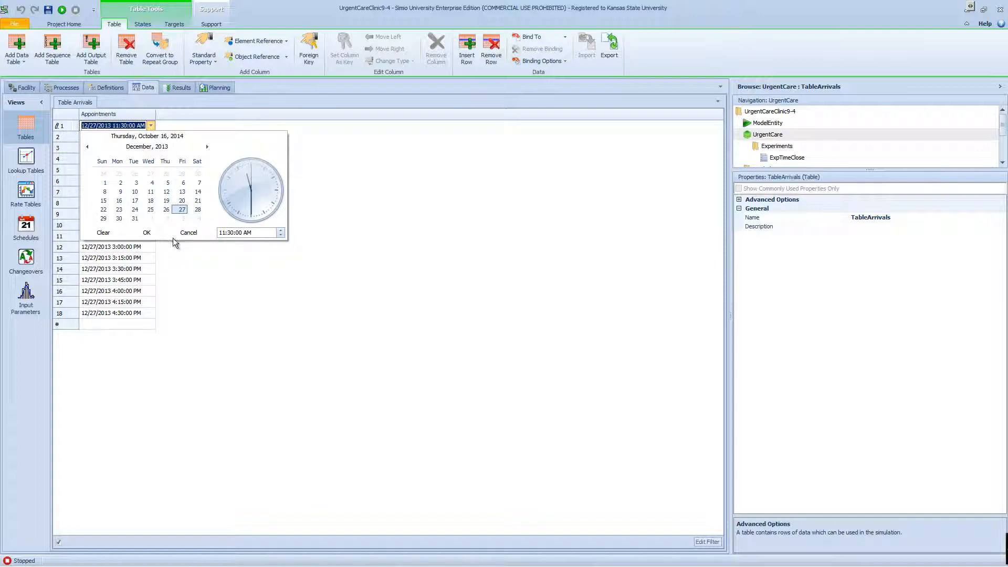
pyautogui.click(188, 233)
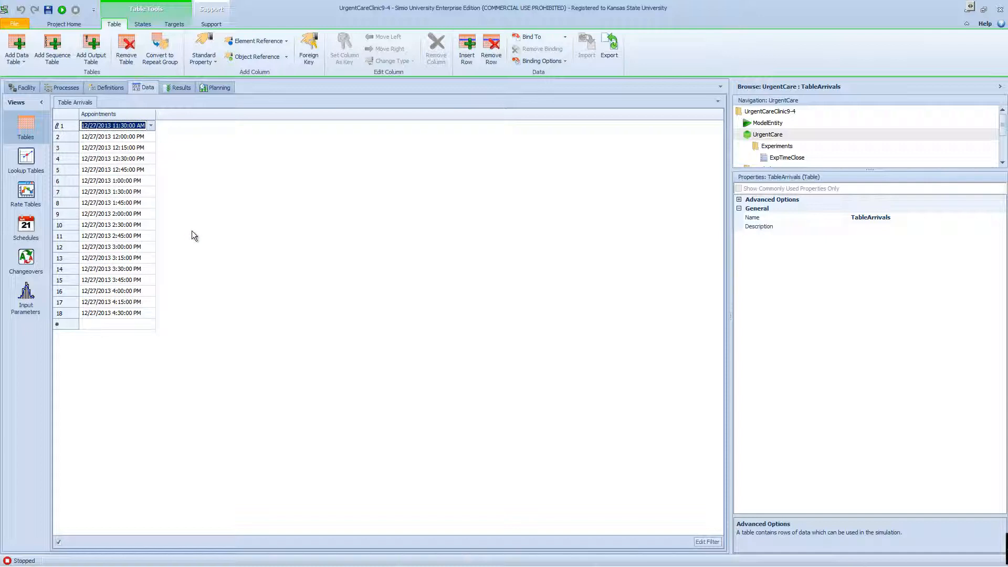
pyautogui.click(191, 231)
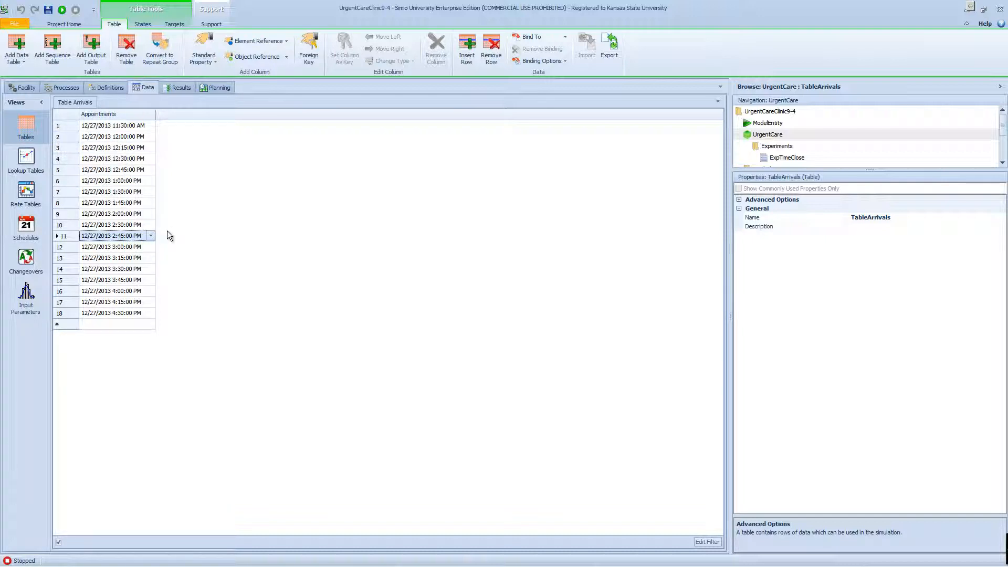
# Return to the facility model and review the SrcScheduledPatients source's arrival mode options, keeping Arrival Table.
pyautogui.click(26, 90)
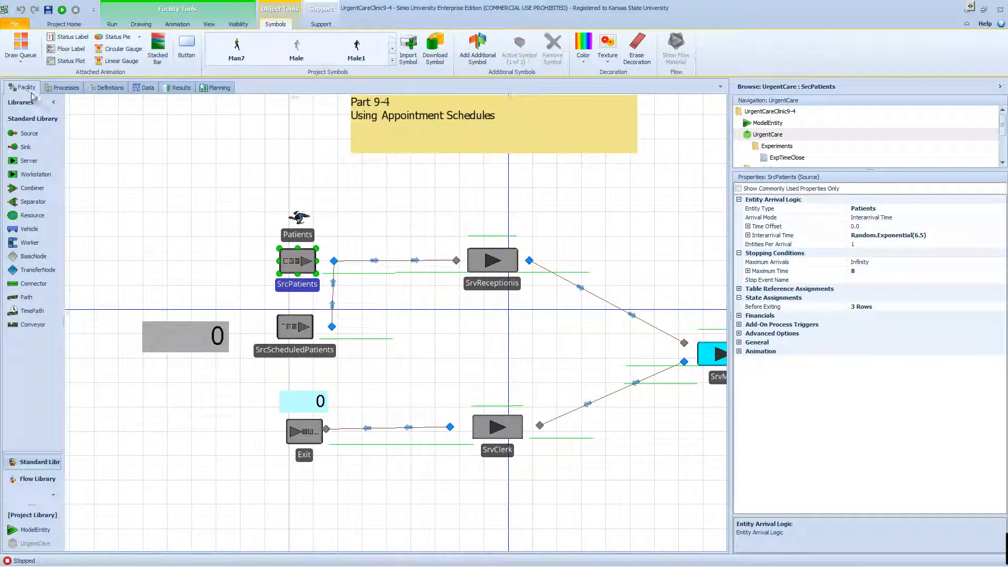
pyautogui.click(290, 324)
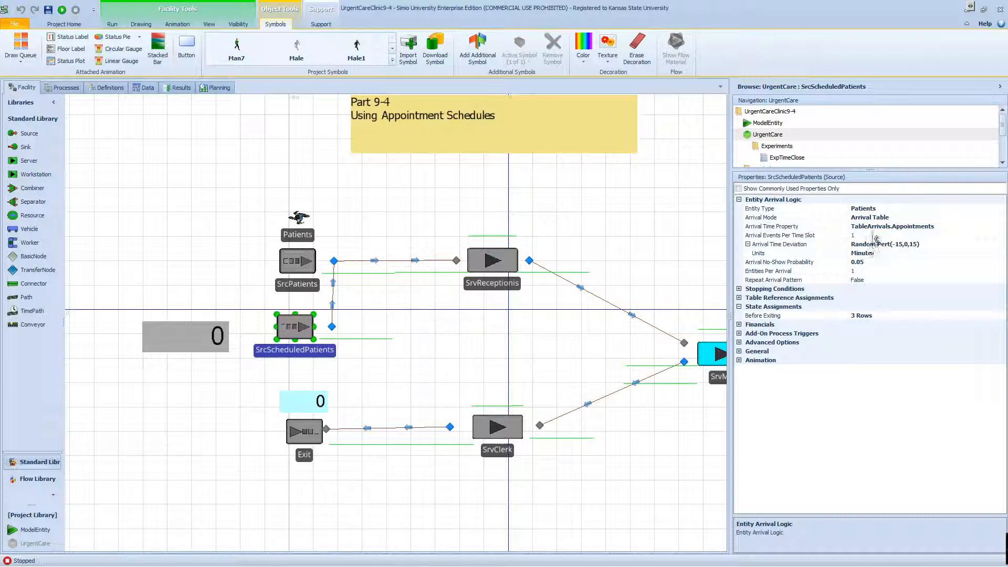
pyautogui.click(871, 210)
pyautogui.click(873, 217)
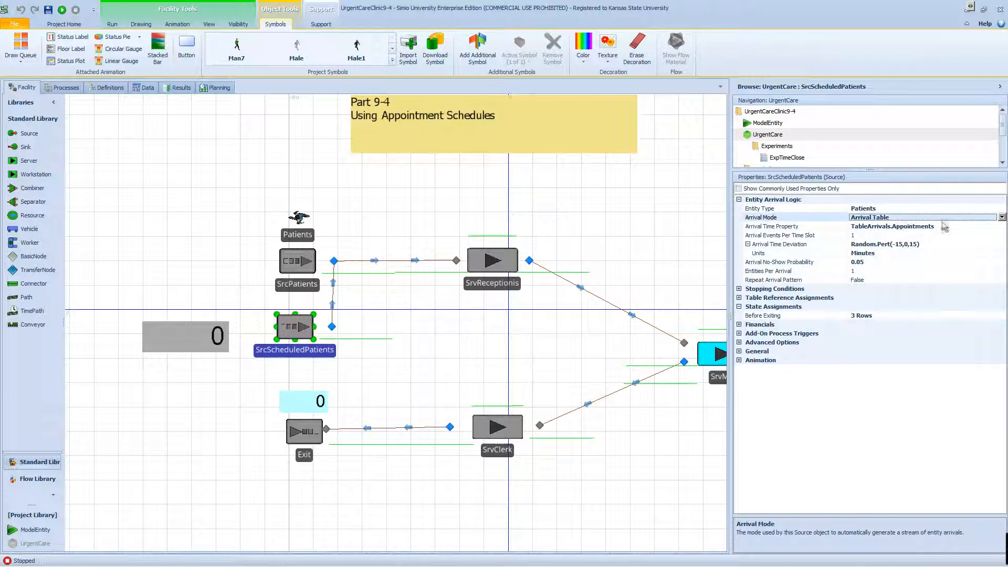
pyautogui.click(1002, 217)
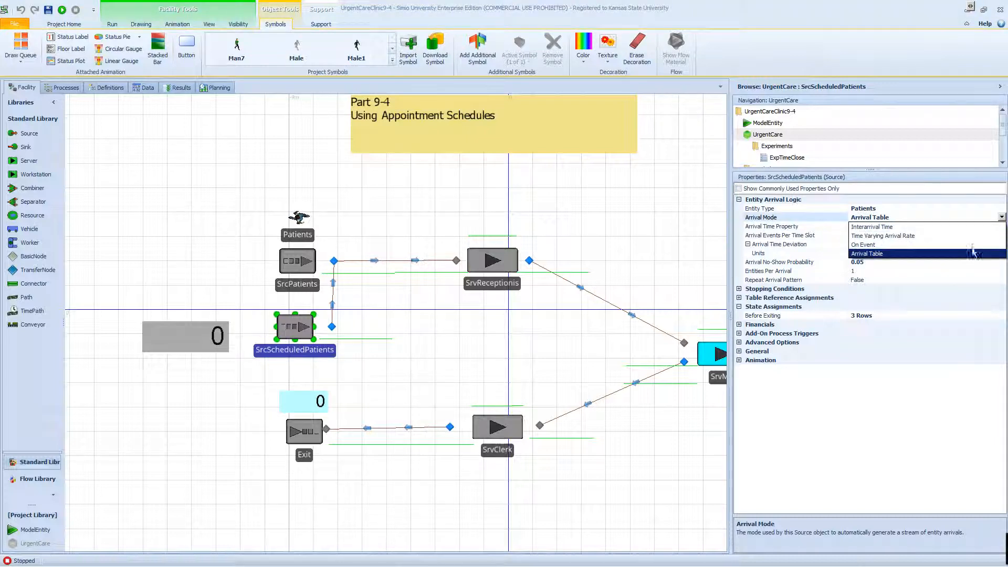
pyautogui.click(972, 258)
# Check SrcScheduledPatients' Arrival Time Property against the Appointments table column, and view its Arrival Events Per Time Slot property.
pyautogui.click(938, 225)
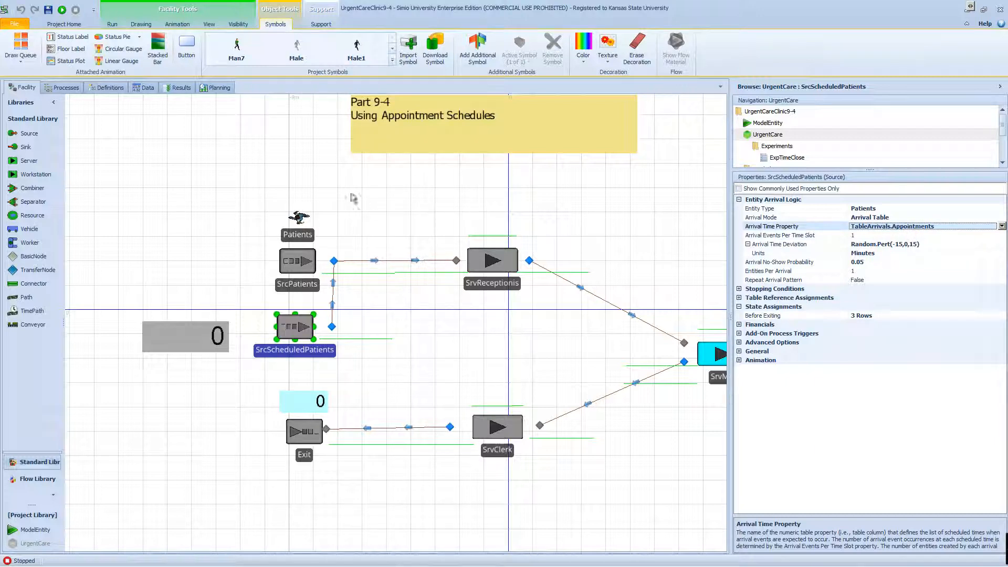
pyautogui.click(143, 88)
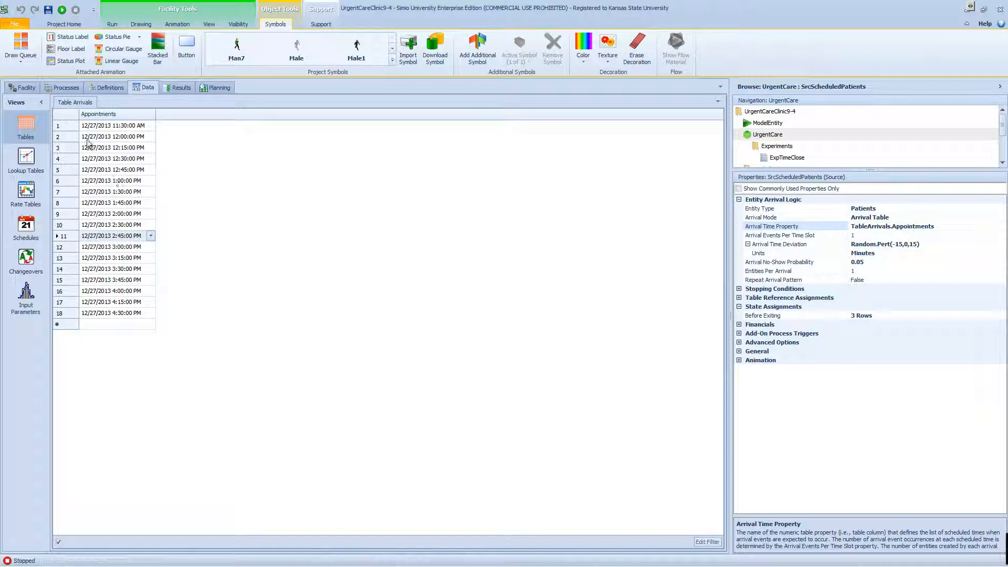
pyautogui.click(23, 88)
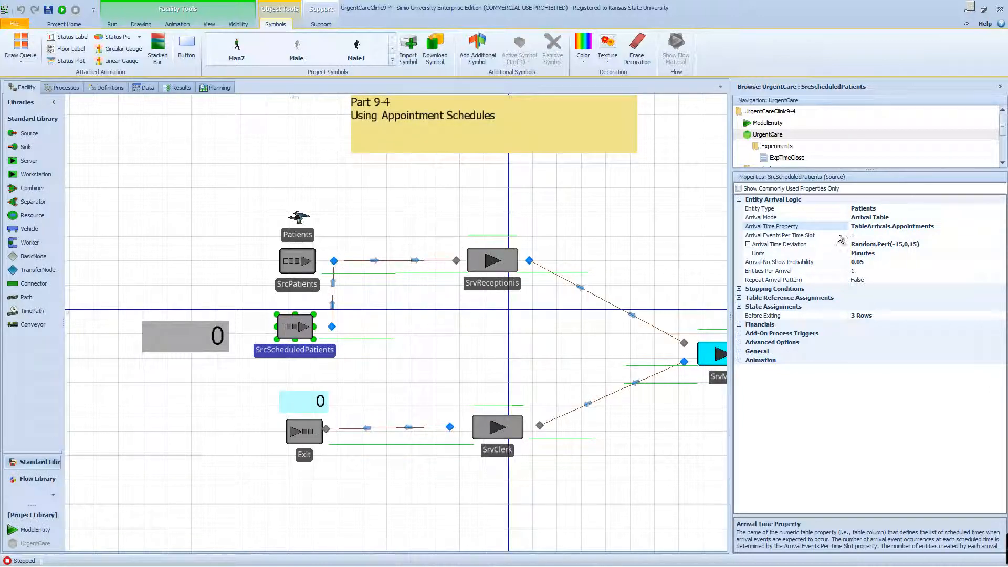
pyautogui.click(851, 235)
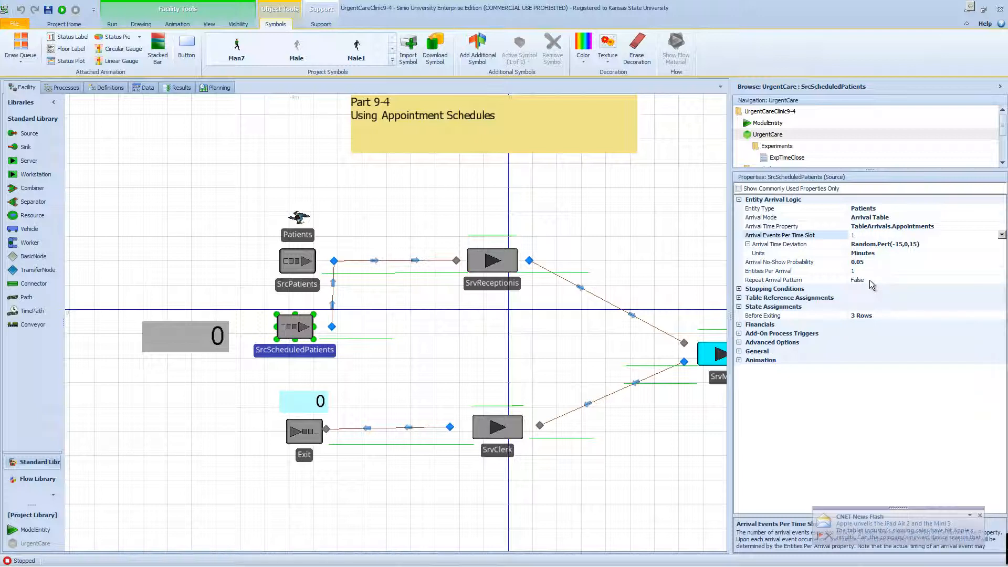
# Examine the Before Exiting state assignments of SrcScheduledPatients, including ModelEntity.Priority and ModelEntity.PatientType, and close the editor.
pyautogui.click(877, 319)
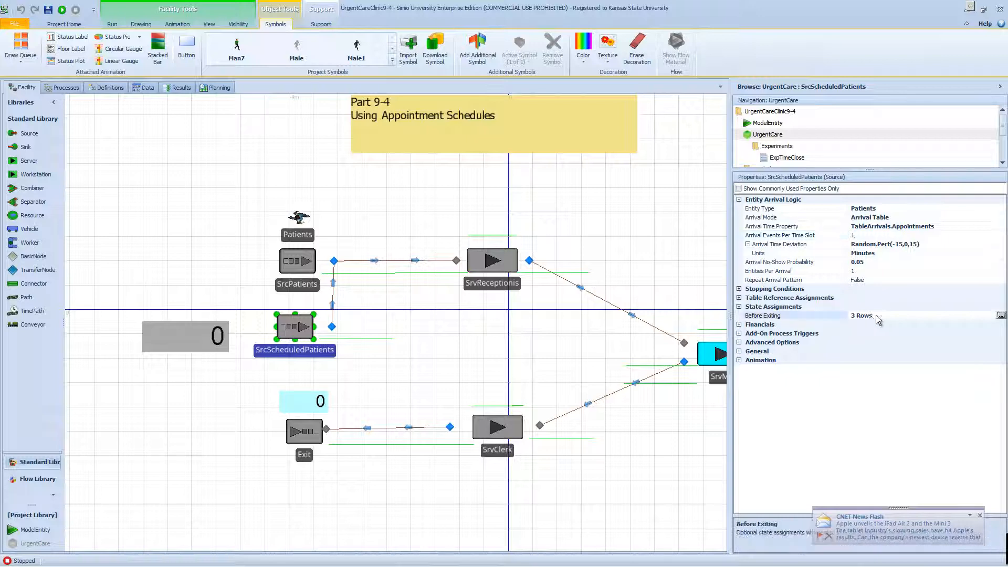
pyautogui.click(1000, 316)
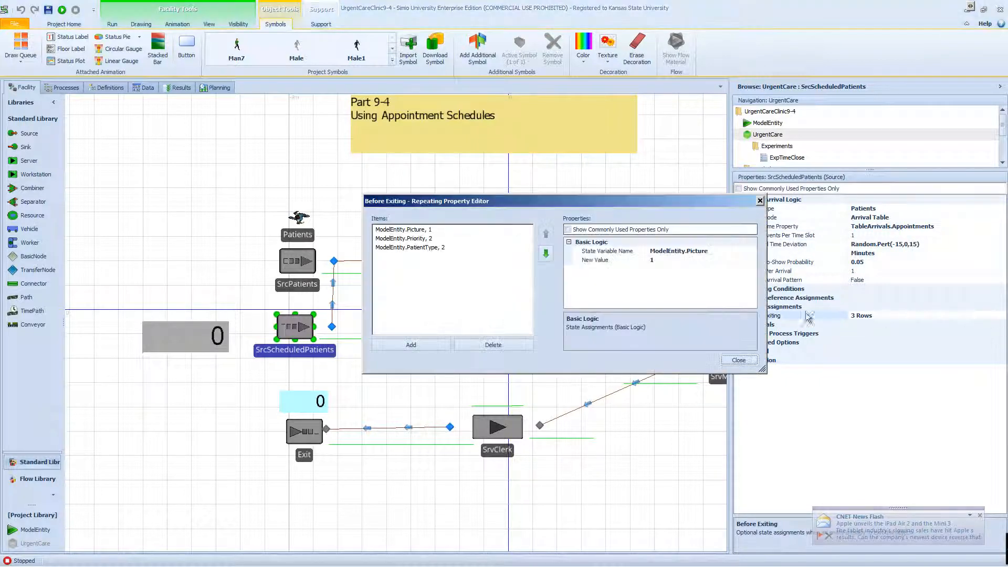
pyautogui.click(426, 239)
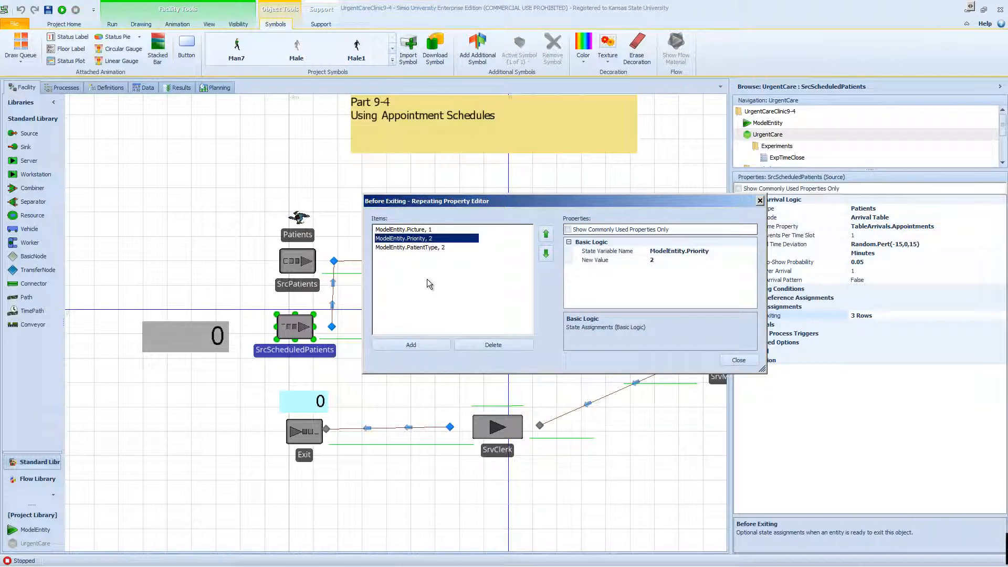
pyautogui.click(427, 249)
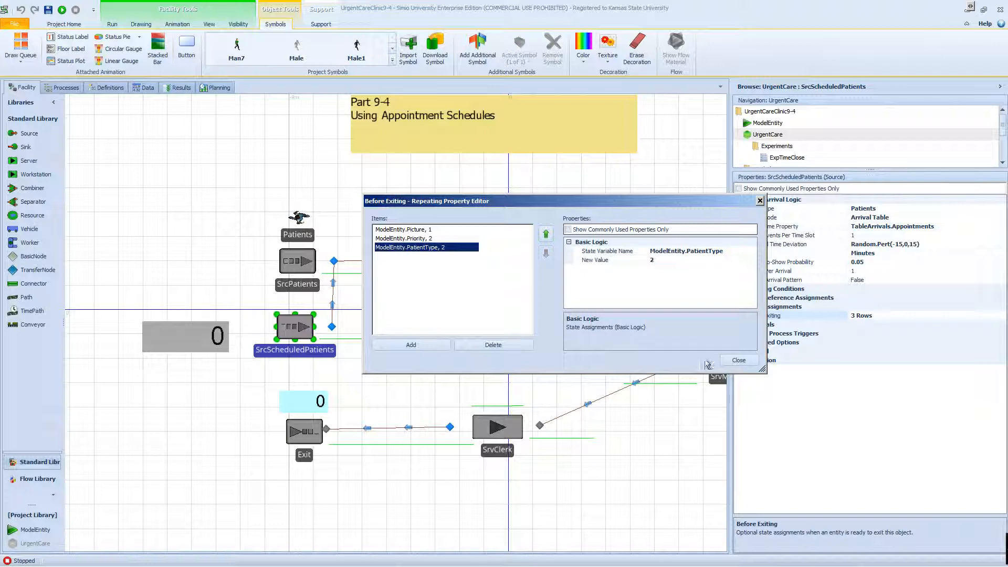
pyautogui.click(724, 362)
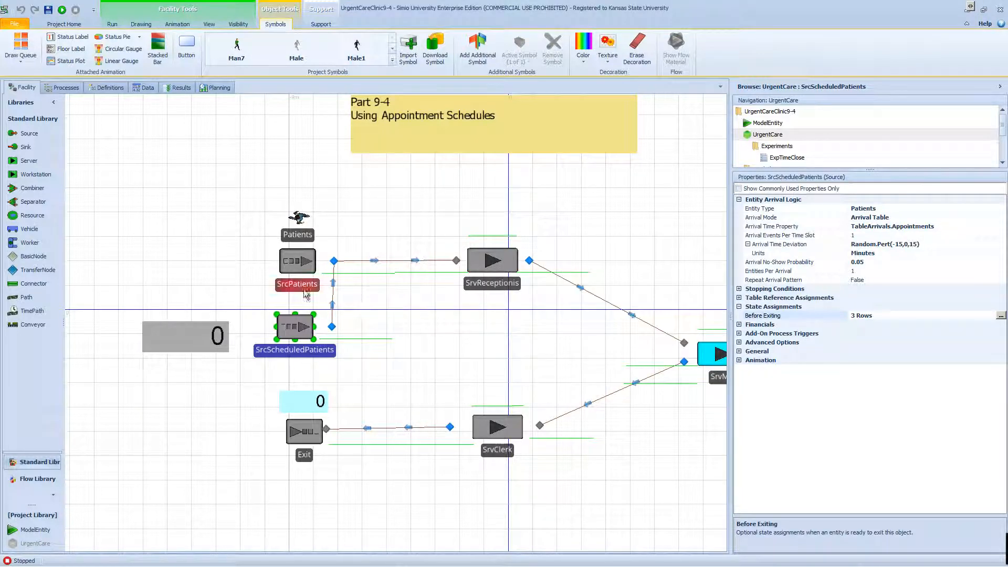
# Examine the properties of the SrvReceptionis server.
pyautogui.click(304, 290)
pyautogui.click(483, 285)
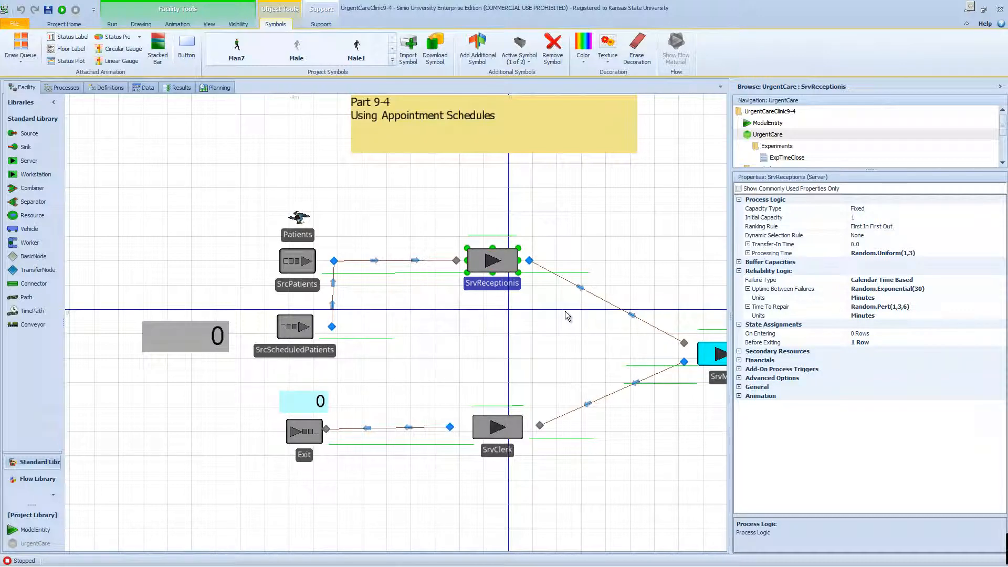
pyautogui.moveTo(564, 312); pyautogui.dragTo(357, 322)
pyautogui.click(501, 289)
pyautogui.click(306, 288)
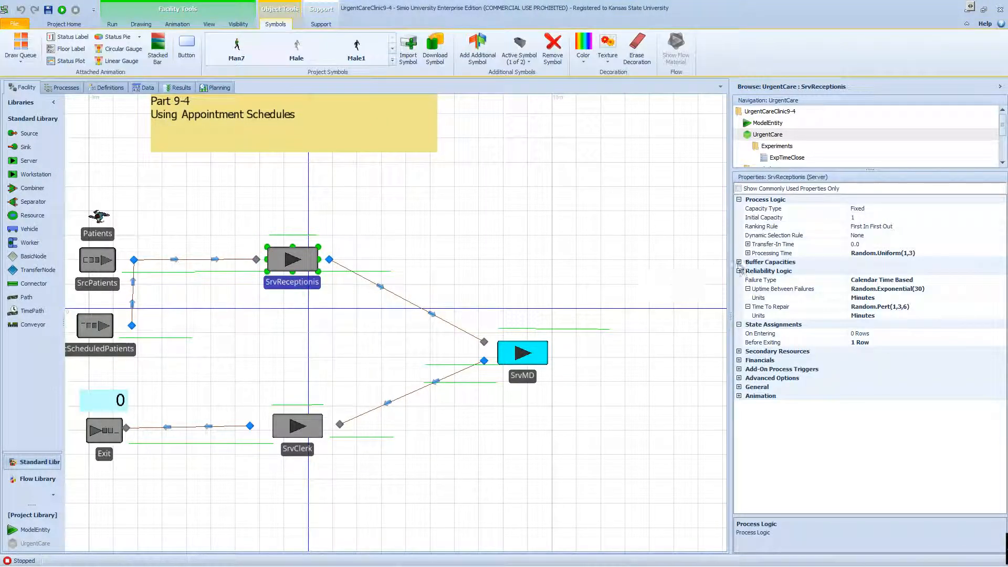
# Widen the properties area to read the SrvMD server's full Value Expression under its Dynamic Selection Rule.
pyautogui.click(525, 374)
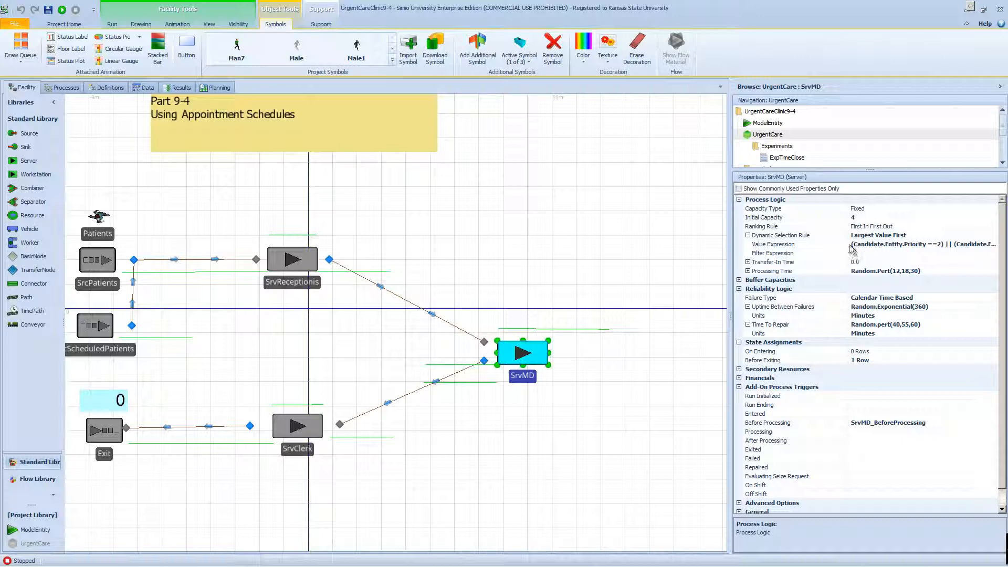
pyautogui.moveTo(848, 246); pyautogui.dragTo(821, 247)
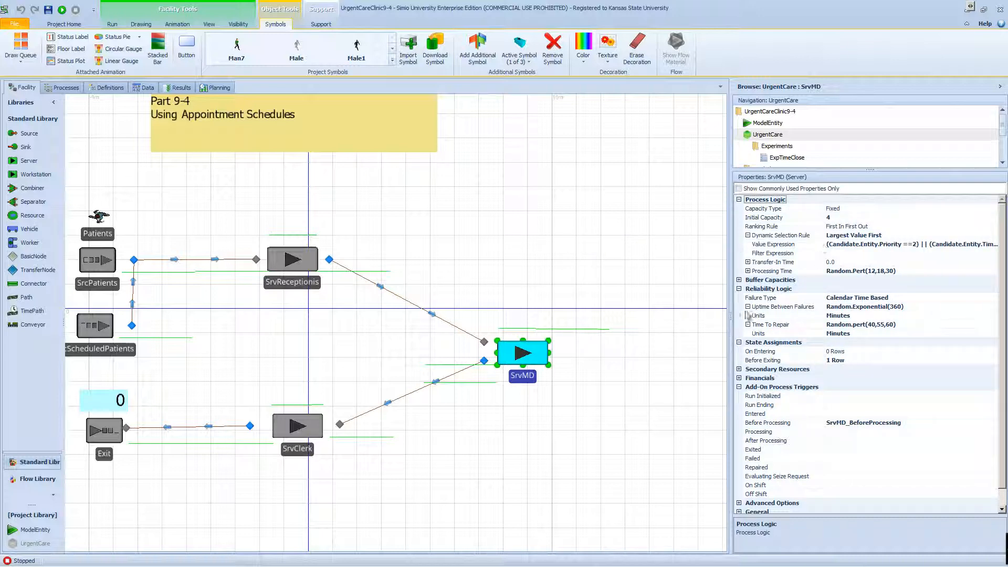
pyautogui.moveTo(728, 321); pyautogui.dragTo(617, 320)
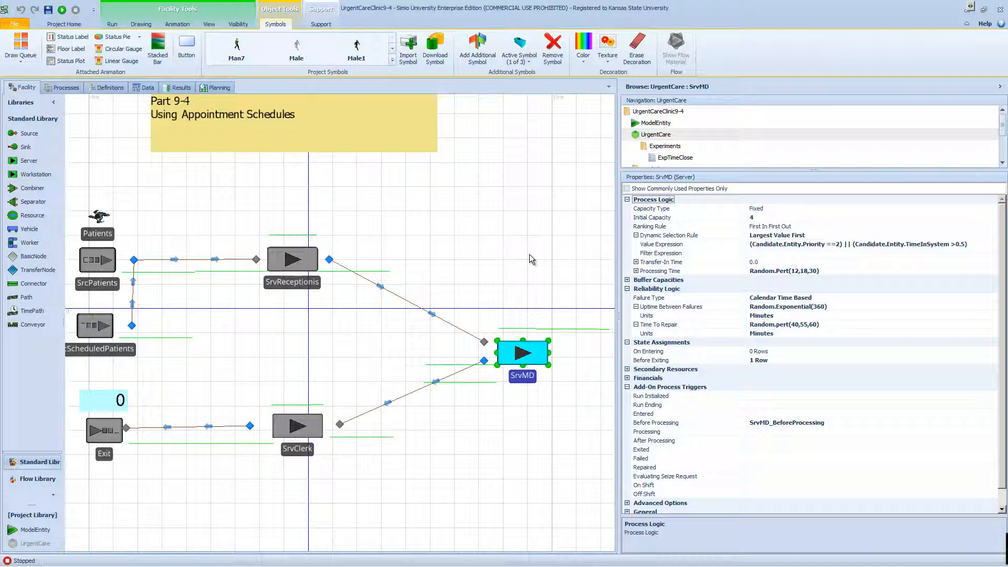
pyautogui.moveTo(334, 564)
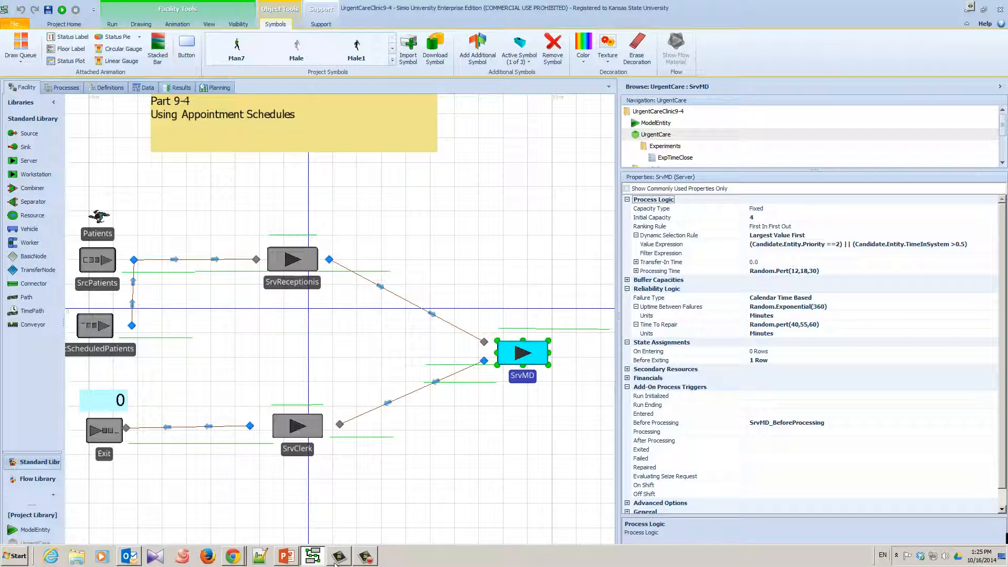
# Switch to the Chapter9 PowerPoint and read the slides on appointment schedule arrivals, the SnkExit_DestroyingEntity add-on, entity ordering rules and priorities.
pyautogui.click(286, 556)
pyautogui.scroll(-1, 382, 375)
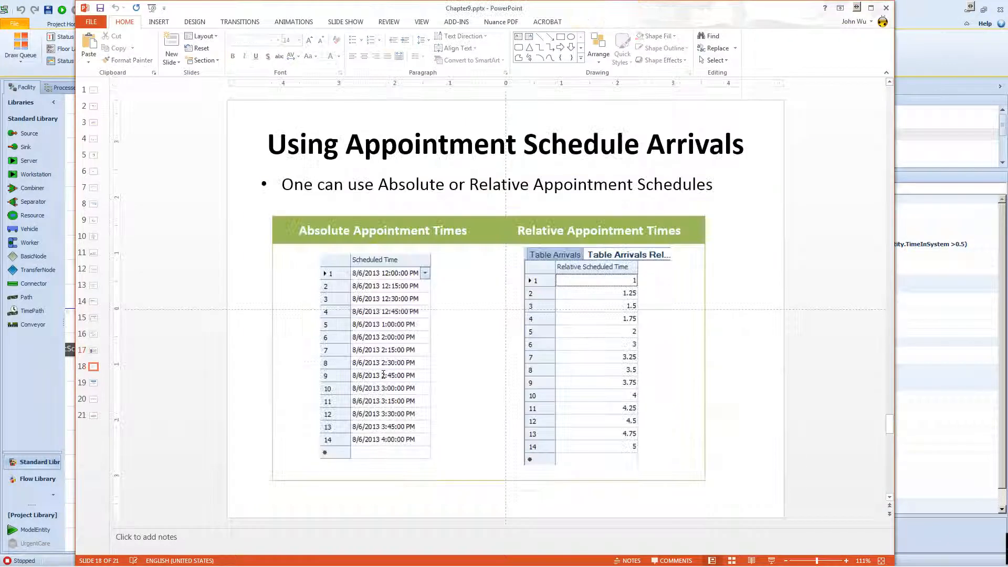
pyautogui.scroll(1, 383, 375)
pyautogui.scroll(-1, 388, 375)
pyautogui.scroll(-1, 472, 435)
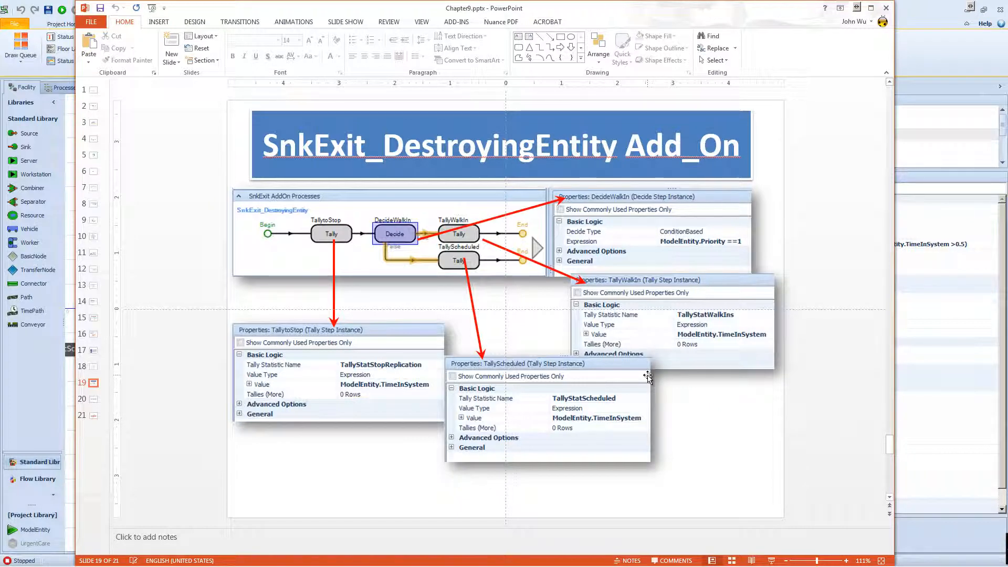
pyautogui.scroll(-1, 647, 376)
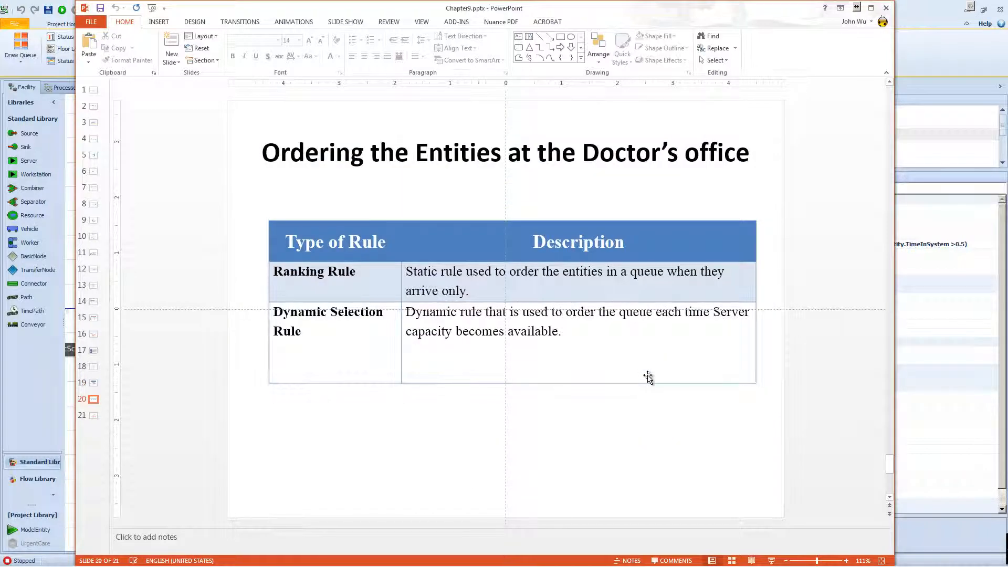
pyautogui.scroll(-1, 647, 376)
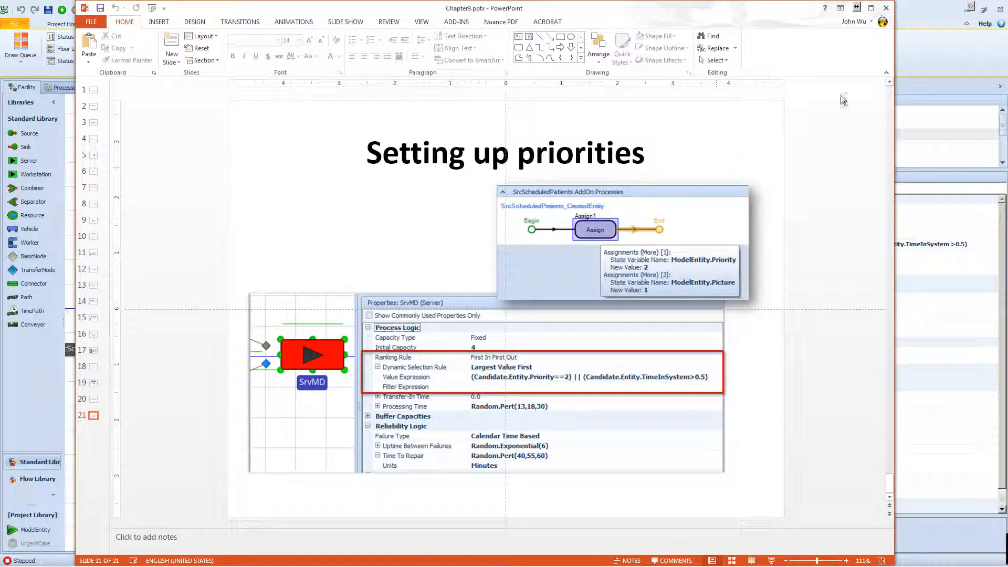
# Switch back to Simio and start running the UrgentCare model with the whole clinic layout in view.
pyautogui.click(920, 76)
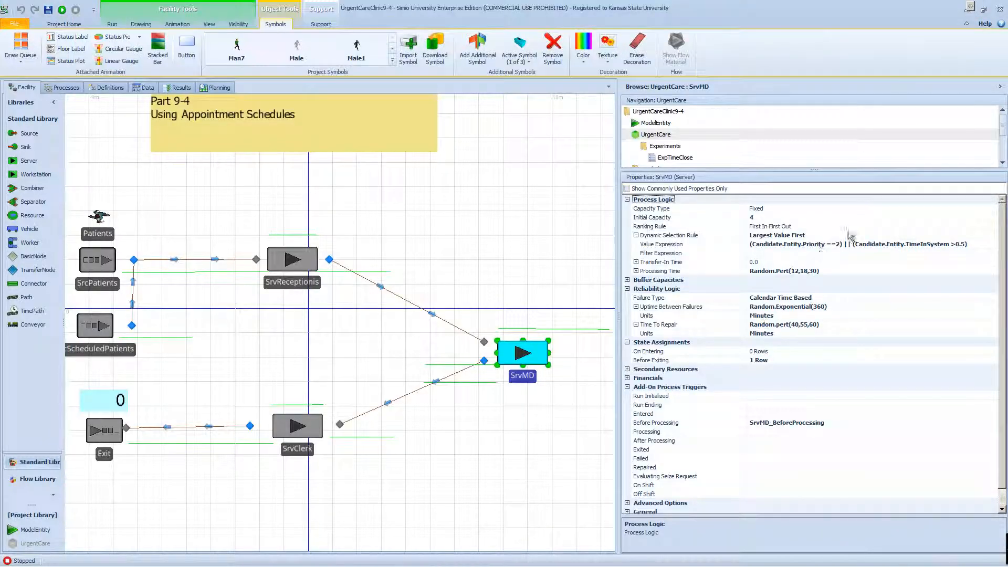
pyautogui.moveTo(332, 211); pyautogui.dragTo(386, 252)
pyautogui.scroll(-1, 386, 247)
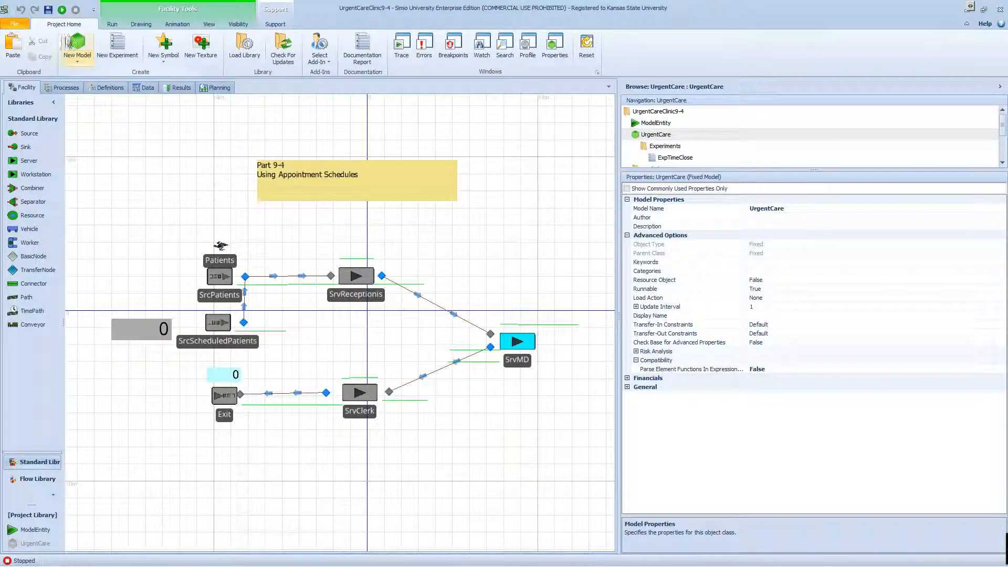
pyautogui.click(63, 11)
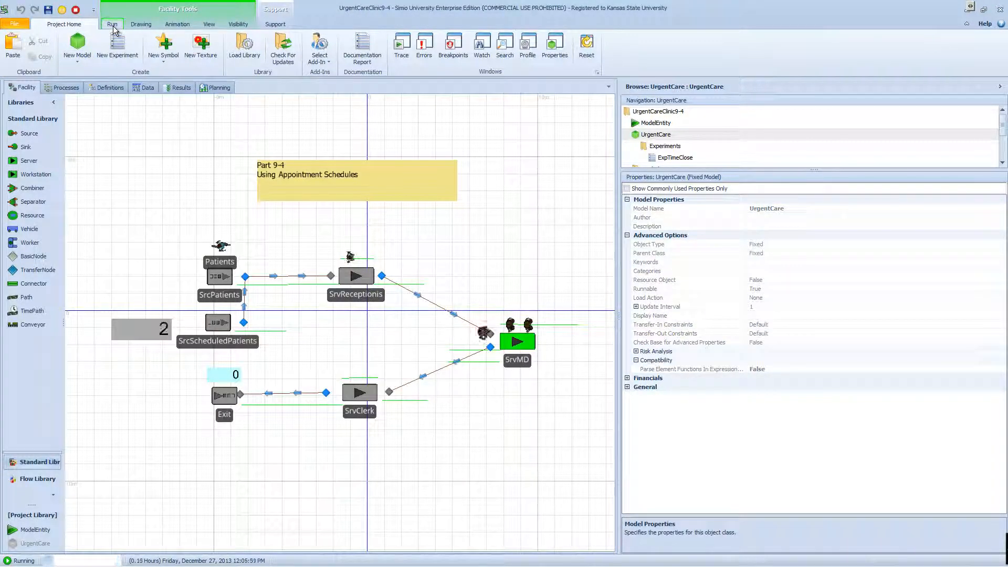
# Set the animation speed factor of the running model to 8.117.
pyautogui.click(113, 25)
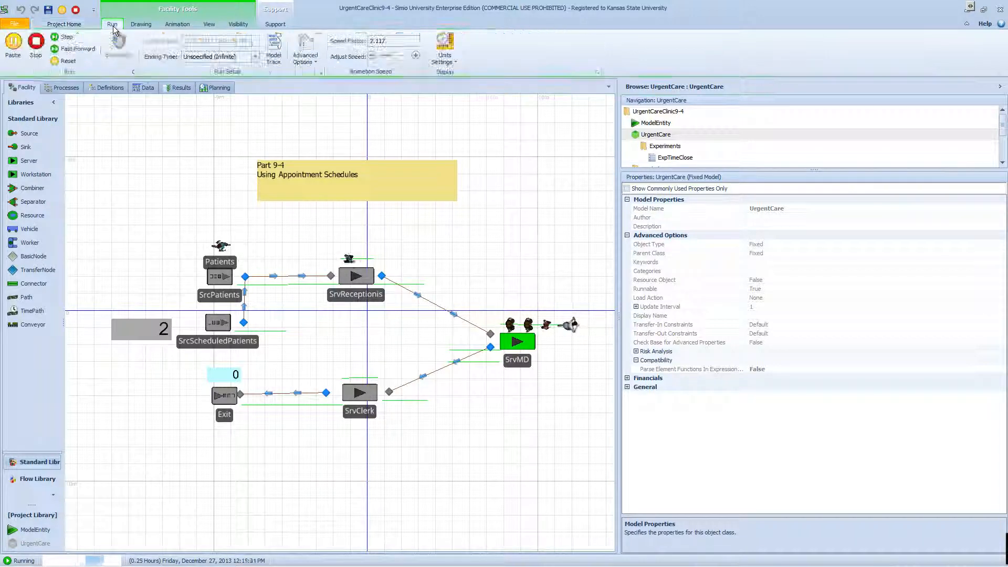
pyautogui.click(374, 43)
pyautogui.press('BackSpace')
pyautogui.write('0')
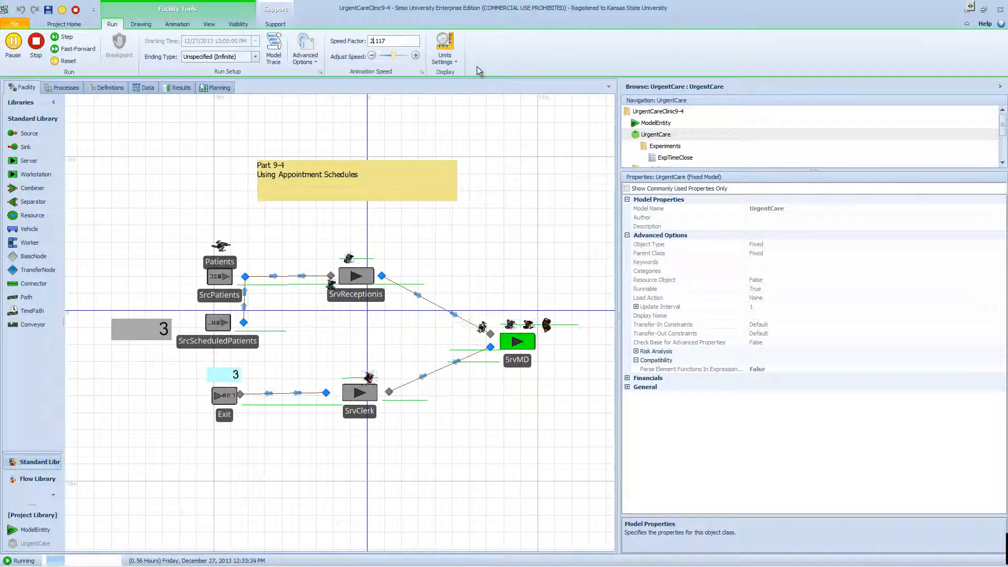
pyautogui.press('BackSpace')
pyautogui.write('8')
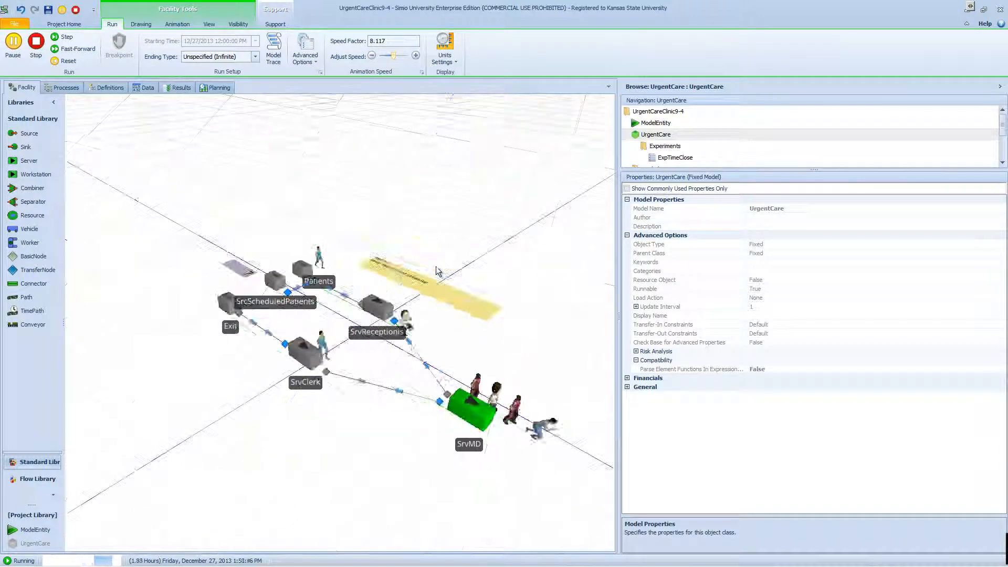
# Watch the patients move through the clinic servers in 3D, and reset the model run.
pyautogui.moveTo(474, 340); pyautogui.dragTo(454, 279)
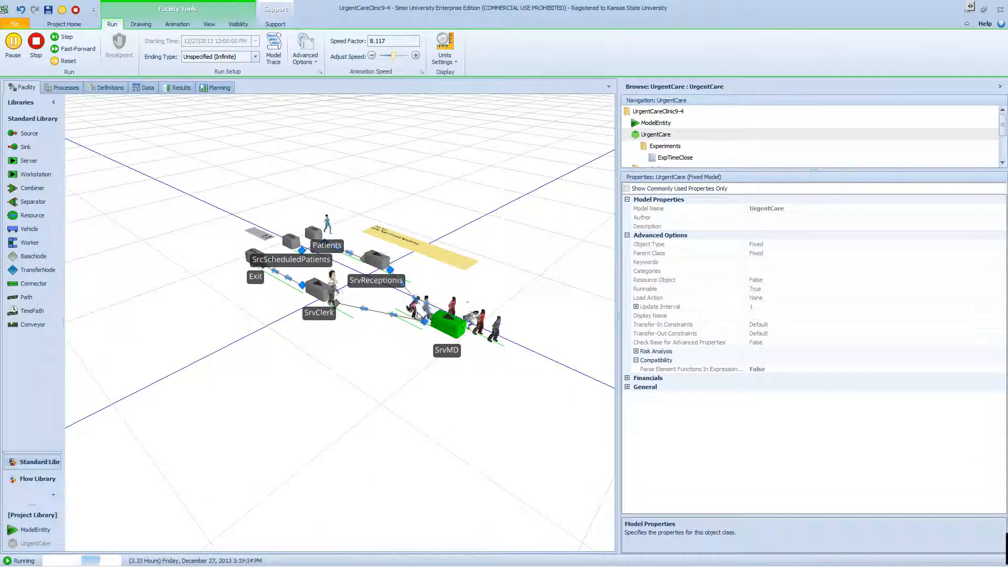
pyautogui.scroll(2, 395, 344)
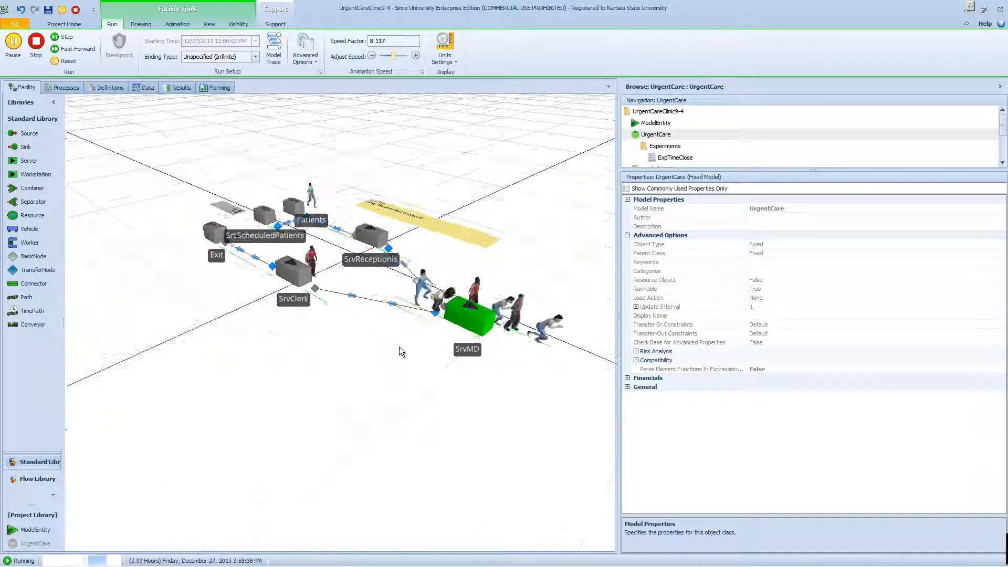
pyautogui.scroll(2, 410, 351)
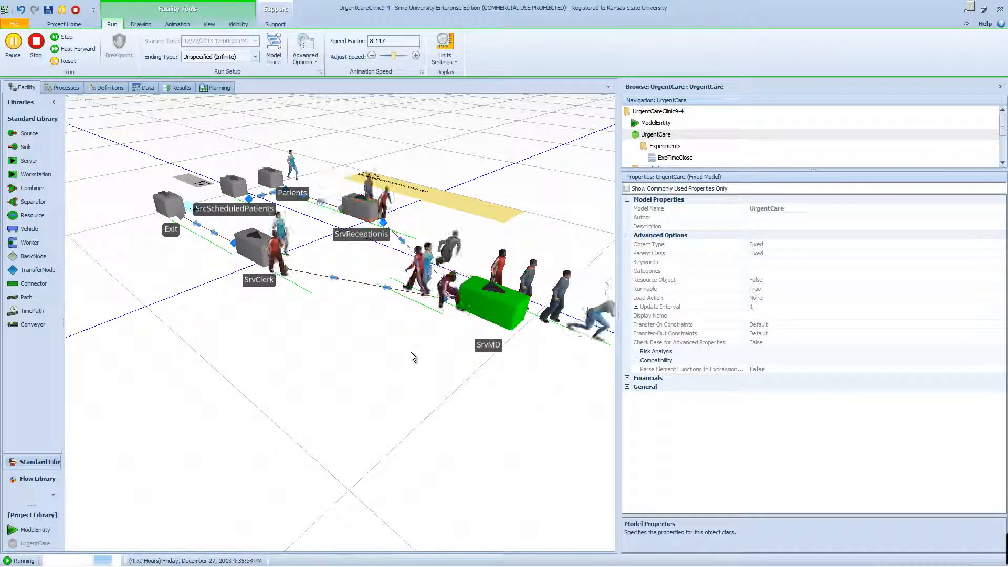
pyautogui.moveTo(424, 351); pyautogui.dragTo(346, 362)
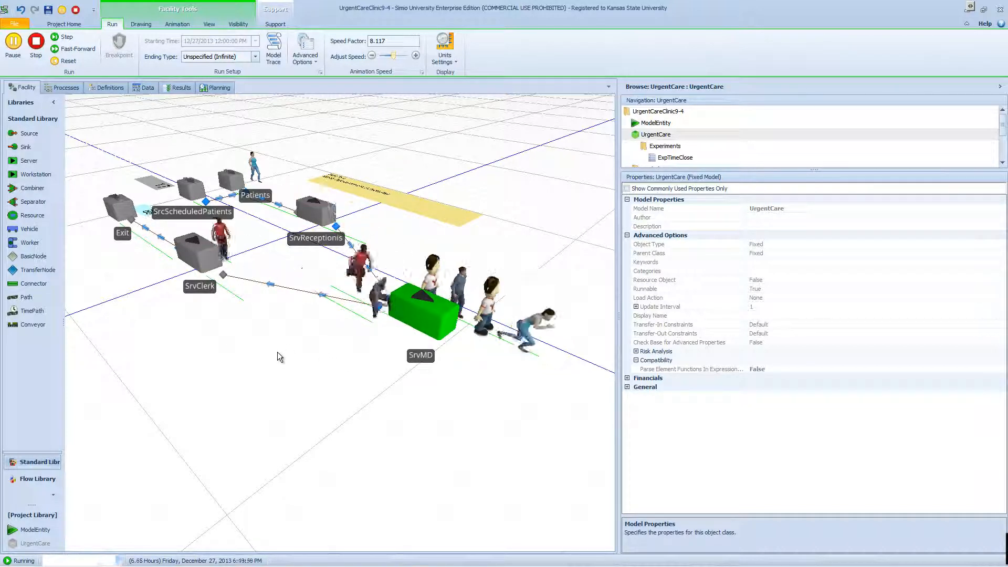
pyautogui.click(336, 229)
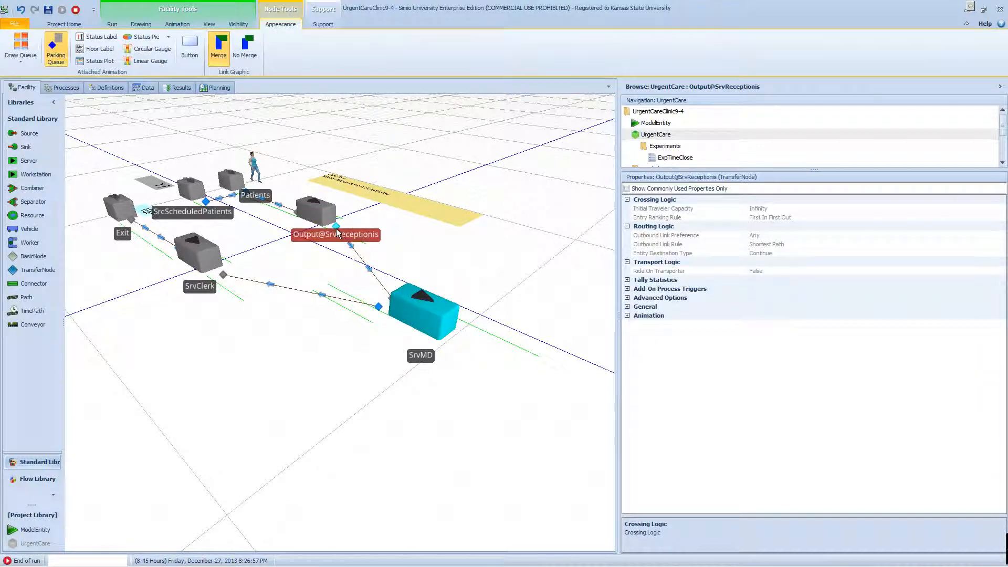
pyautogui.click(323, 218)
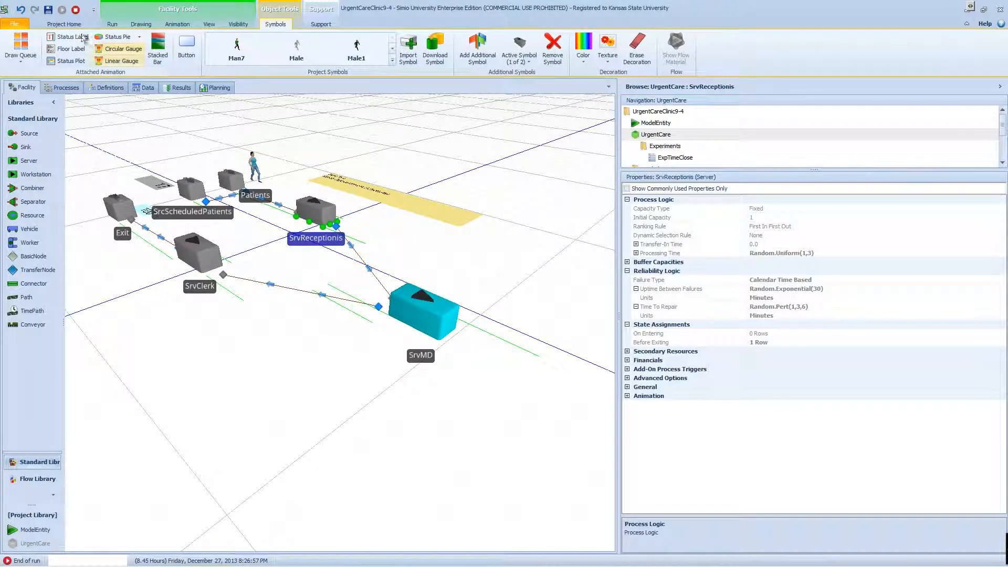
pyautogui.click(75, 10)
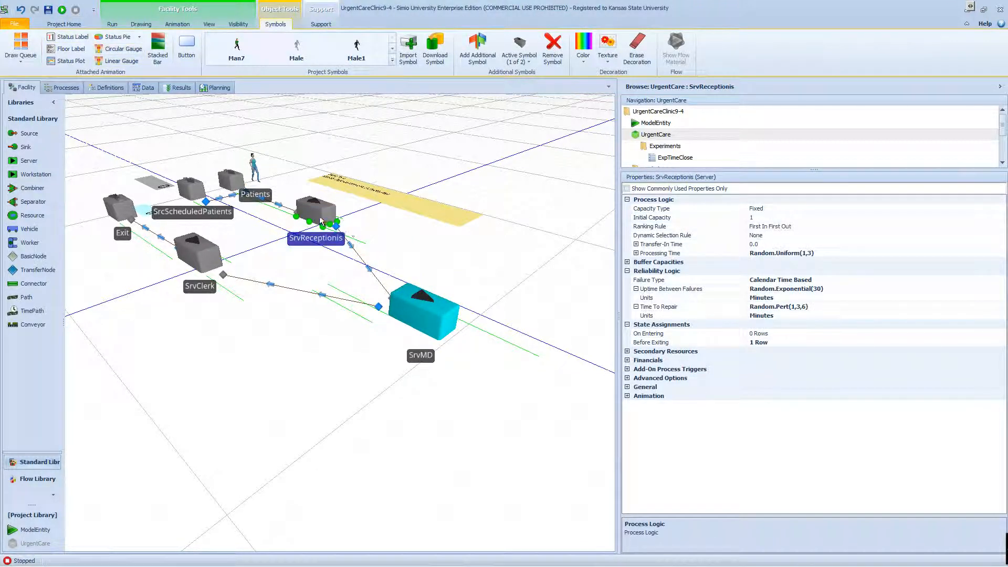
# Examine the SrvMD server and the Assign step in its SrvMD_BeforeProcessing add-on process.
pyautogui.press('F2')
pyautogui.click(412, 305)
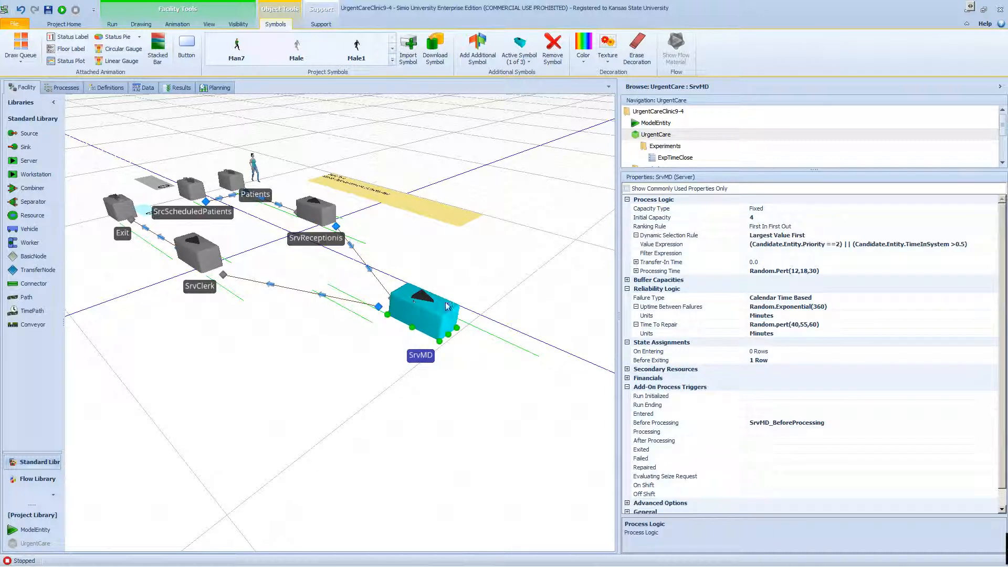
pyautogui.click(62, 87)
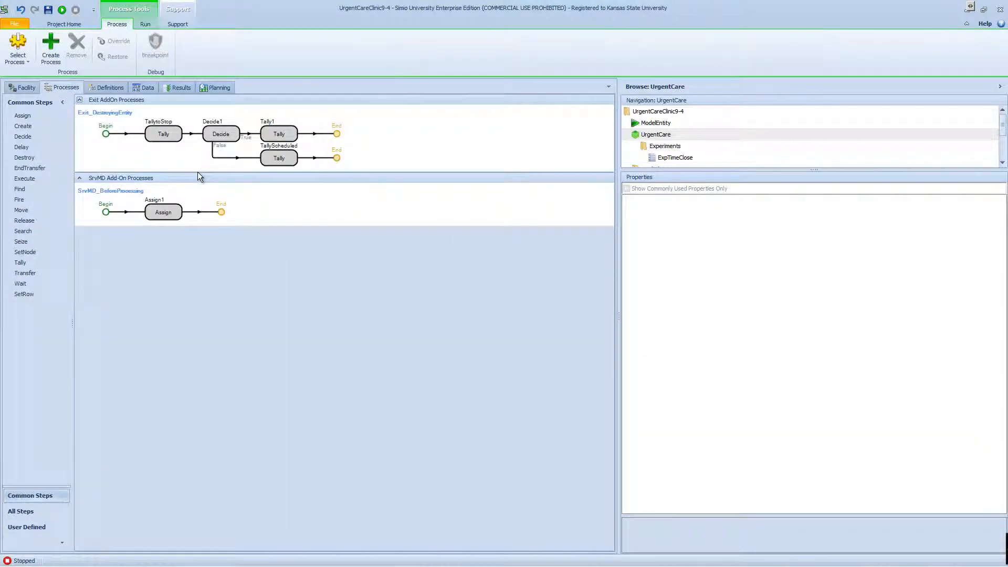
pyautogui.click(172, 217)
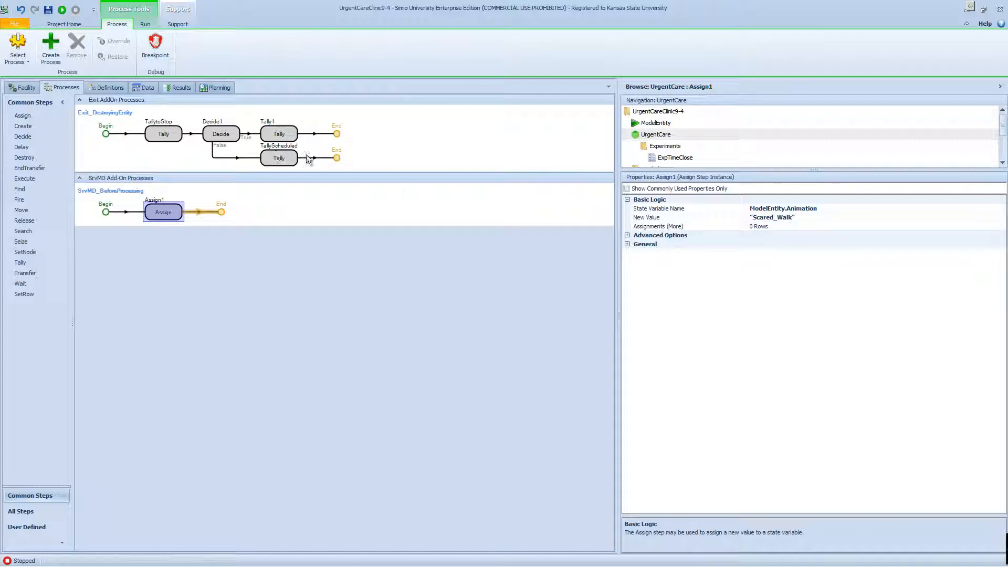
# Return to the facility model, list the available animations of the Patients entity's active symbol, and close the list.
pyautogui.click(33, 87)
pyautogui.click(292, 190)
pyautogui.scroll(5, 299, 220)
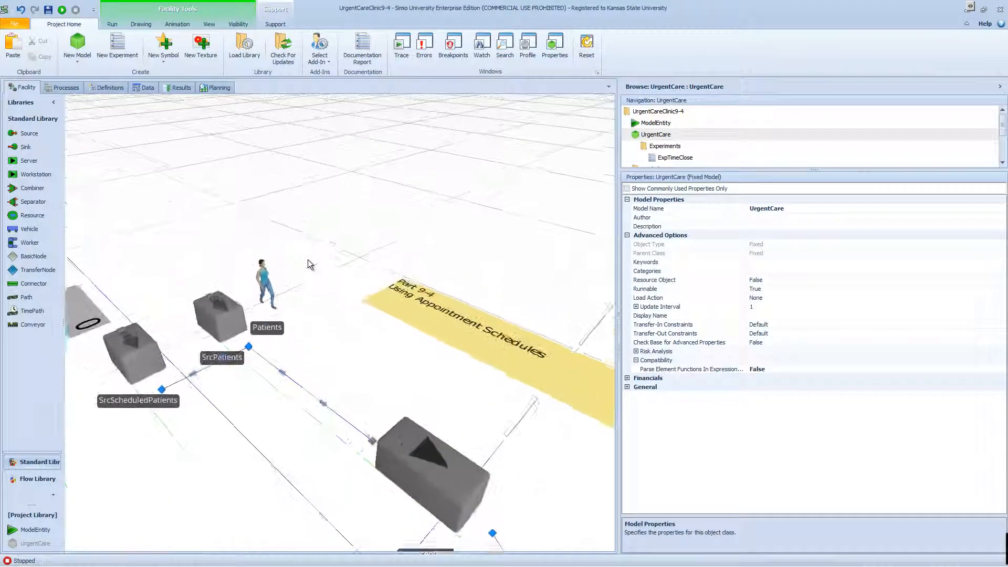
pyautogui.click(278, 370)
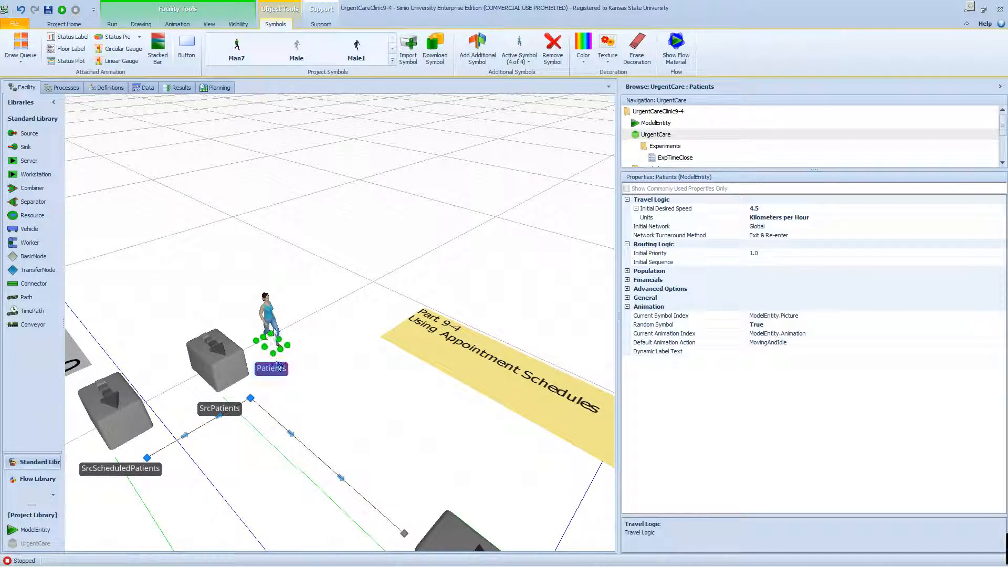
pyautogui.press('F2')
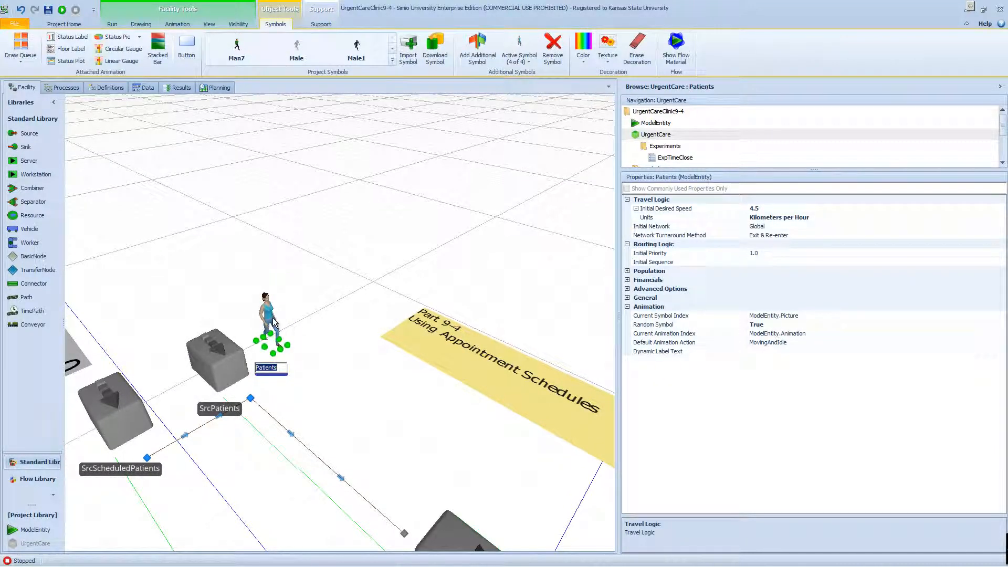
pyautogui.click(306, 312)
pyautogui.click(280, 336)
pyautogui.rightClick(265, 341)
pyautogui.click(267, 331)
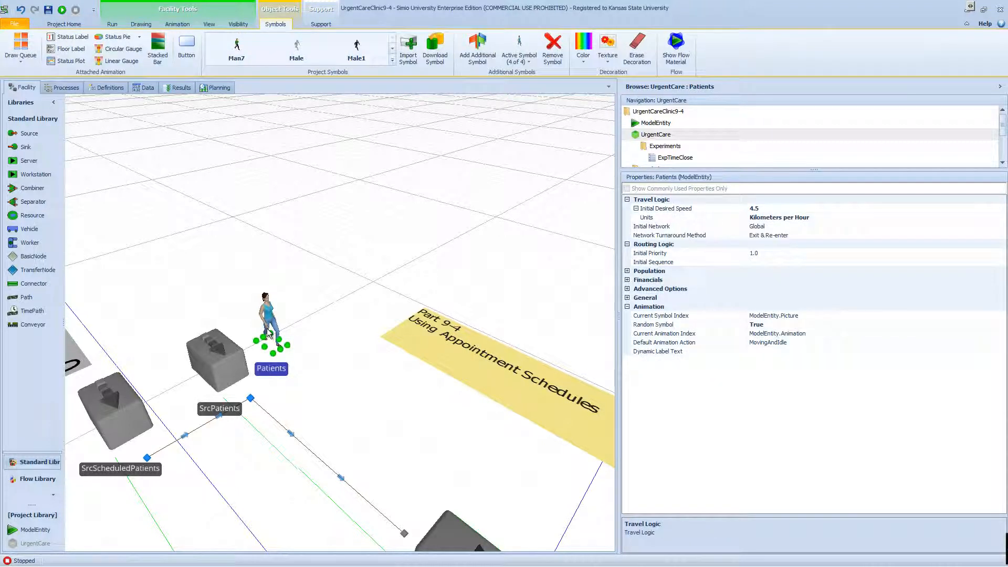
pyautogui.rightClick(268, 333)
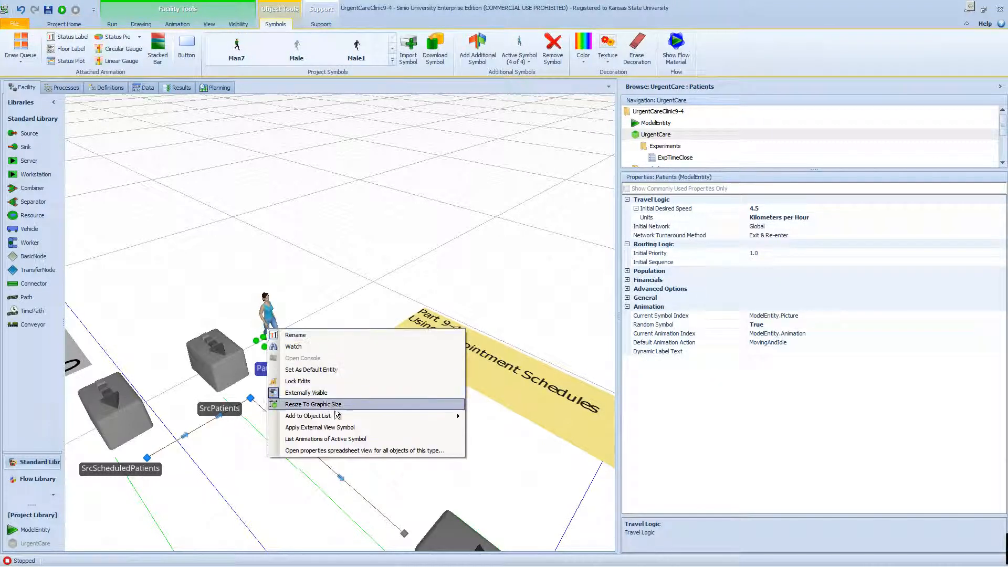
pyautogui.click(335, 439)
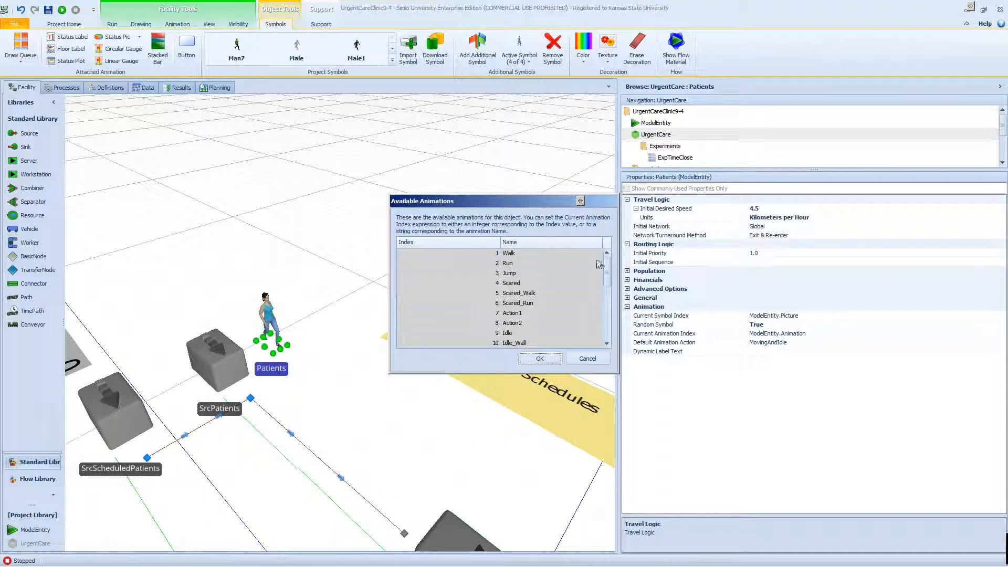
pyautogui.moveTo(603, 269)
pyautogui.mouseDown()
pyautogui.moveTo(610, 321)
pyautogui.moveTo(608, 265)
pyautogui.mouseUp()
pyautogui.click(540, 359)
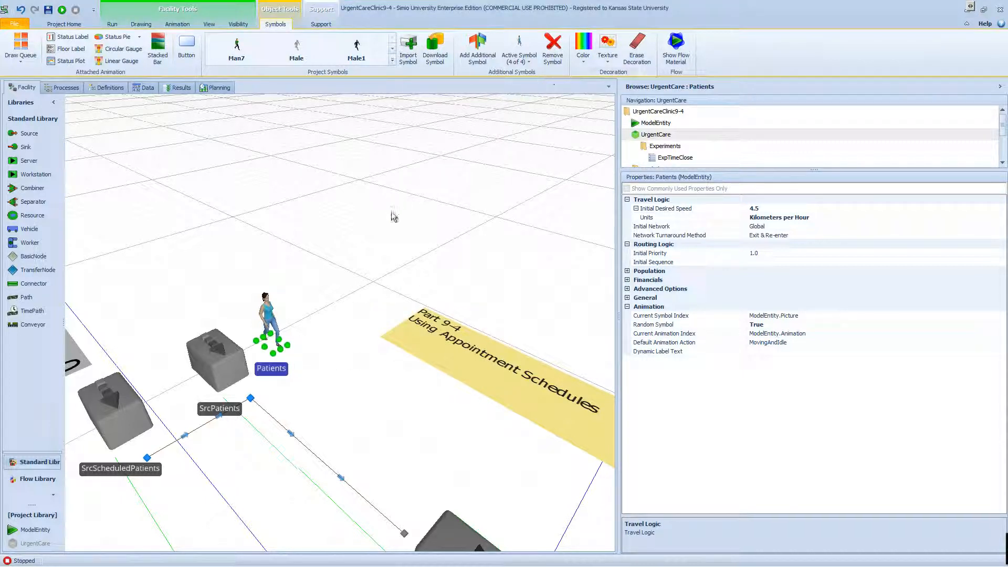
# Make symbol 0 the active symbol of the Patients entity, look through its available animations, and close the list.
pyautogui.click(523, 58)
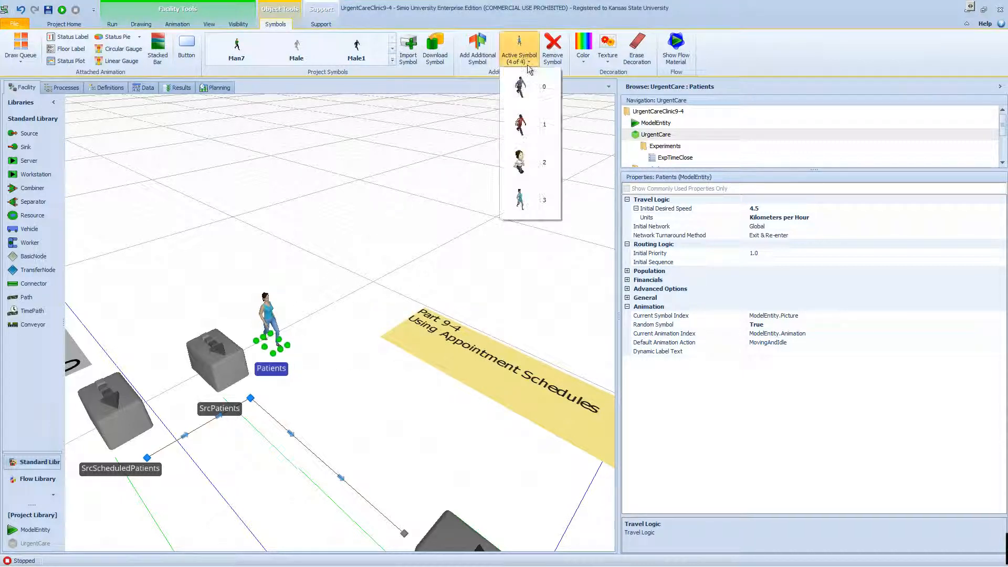
pyautogui.click(528, 92)
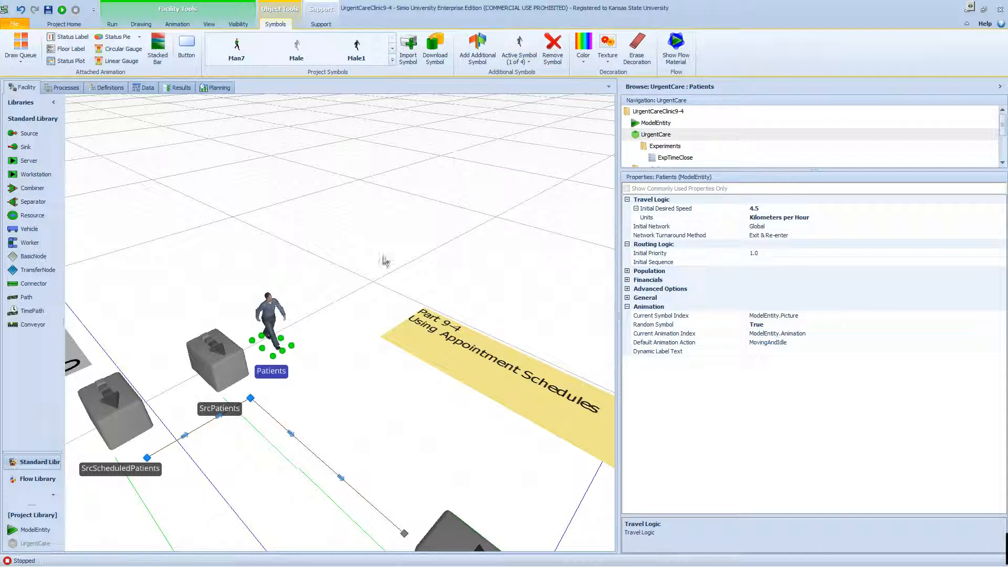
pyautogui.rightClick(272, 330)
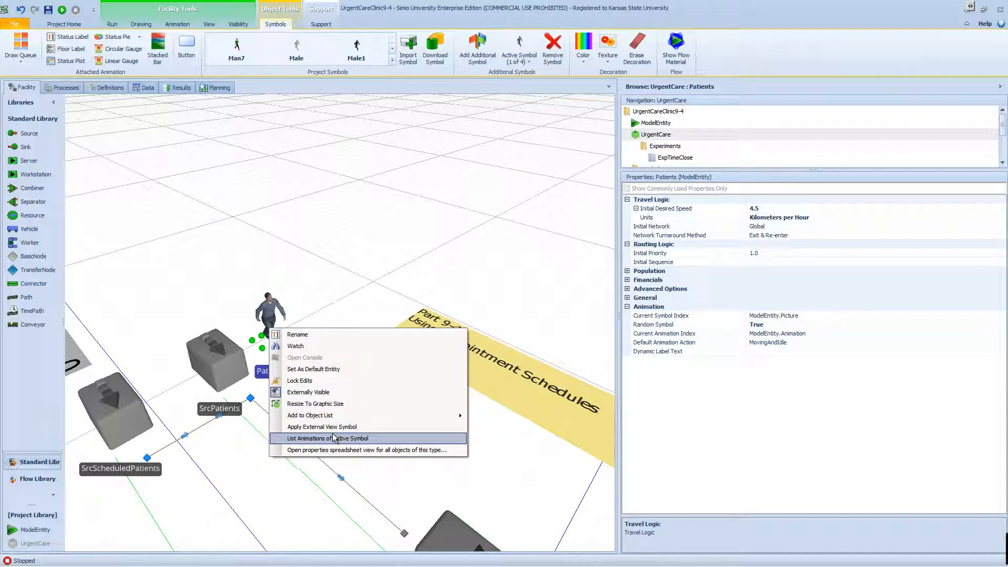
pyautogui.click(334, 439)
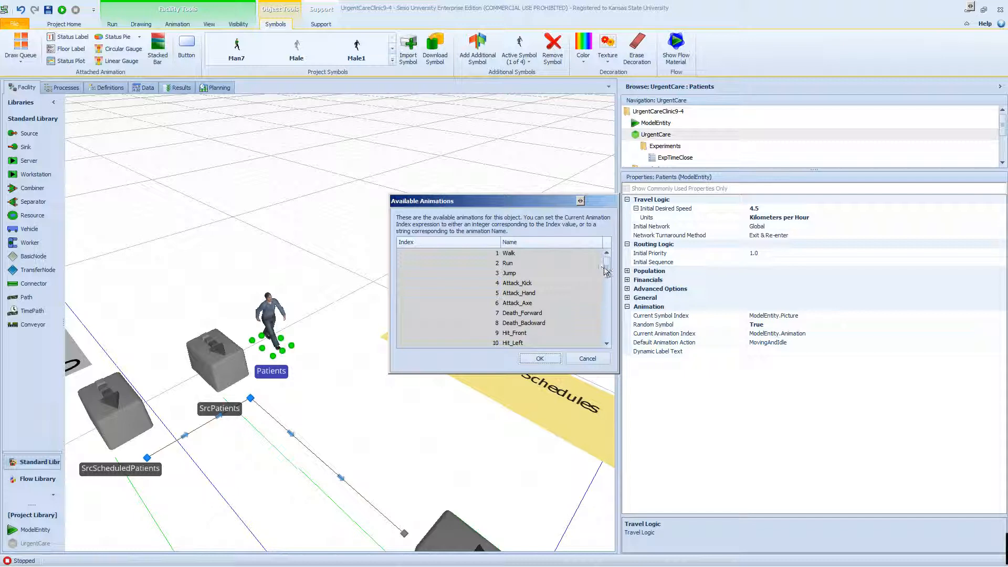
pyautogui.moveTo(606, 270); pyautogui.dragTo(607, 338)
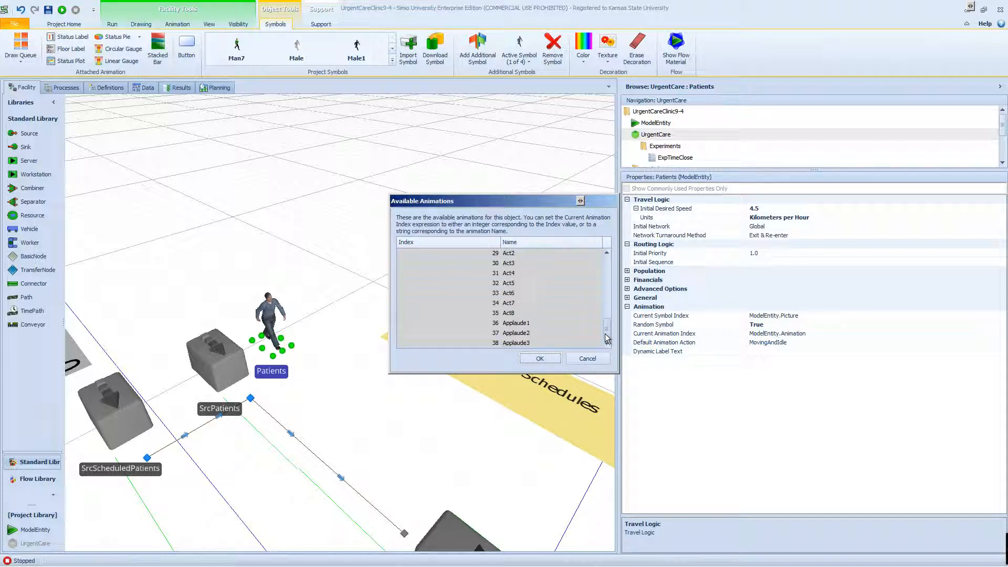
pyautogui.click(544, 358)
# Open the Before Exiting state assignments of the SrvReceptionis server to examine its ModelEntity.Animation assignment.
pyautogui.moveTo(437, 419); pyautogui.dragTo(426, 329)
pyautogui.scroll(-3, 533, 398)
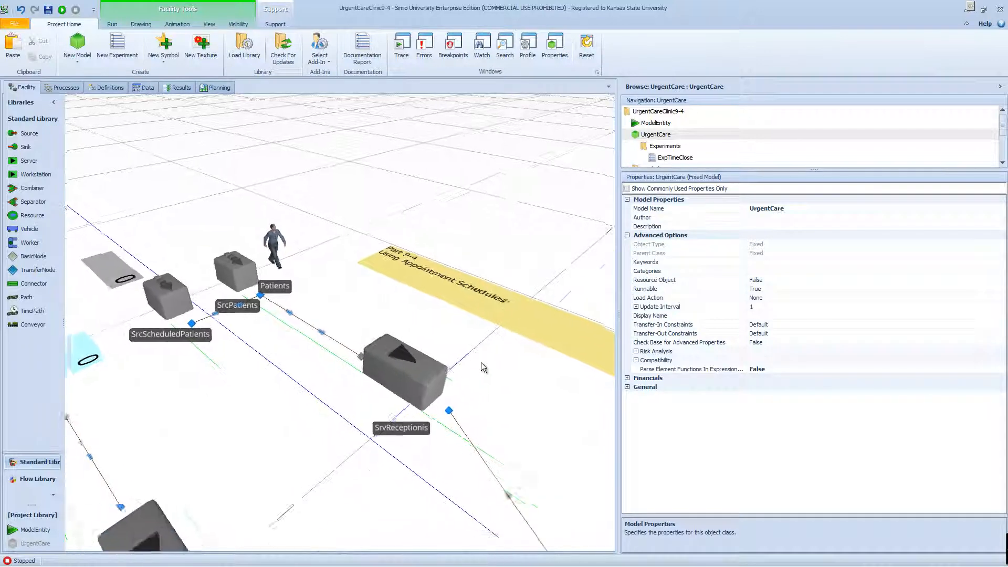
pyautogui.click(410, 373)
pyautogui.click(842, 345)
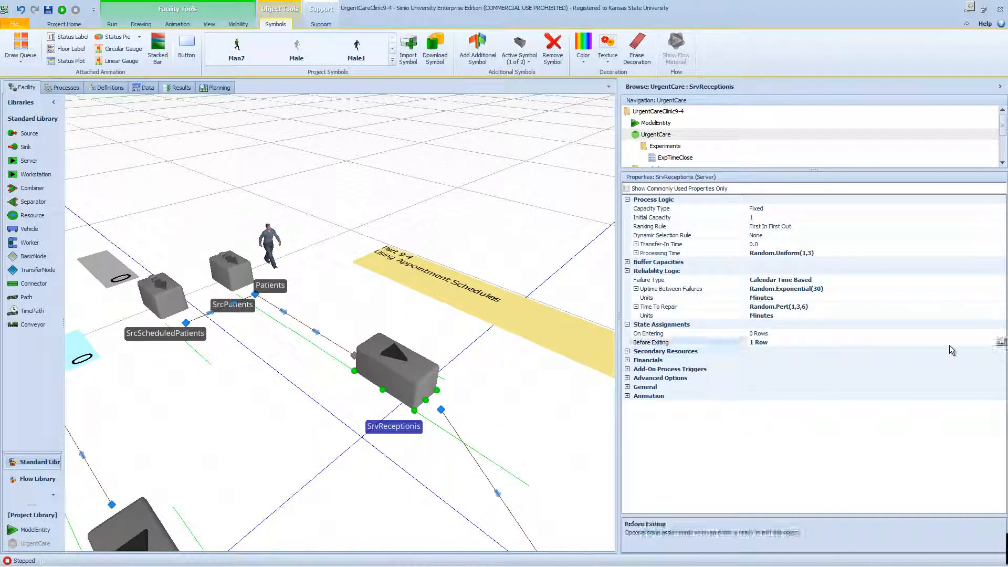
pyautogui.click(1000, 343)
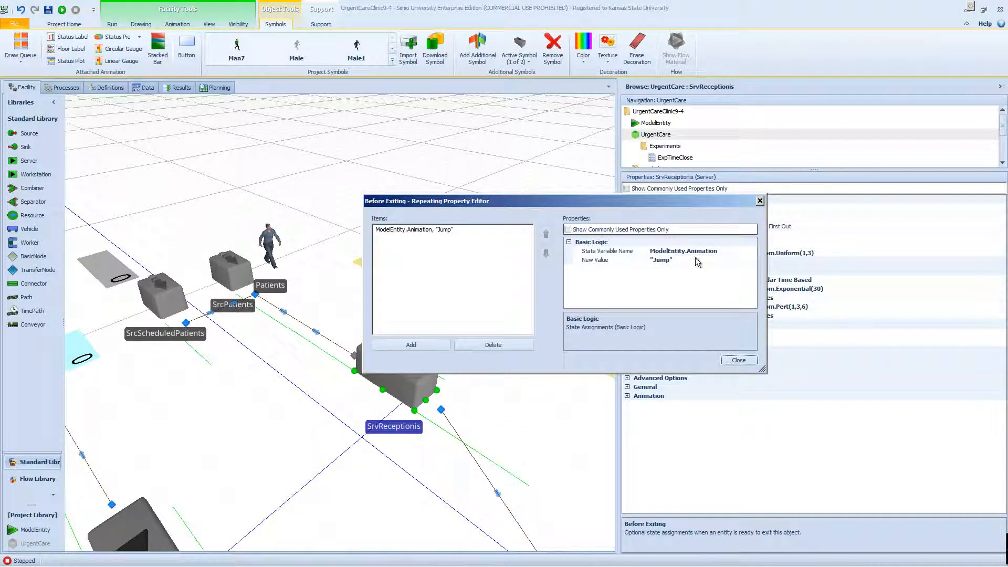
# Close the Before Exiting assignments of SrvReceptionis and save the project.
pyautogui.click(737, 360)
pyautogui.moveTo(536, 362); pyautogui.dragTo(470, 301)
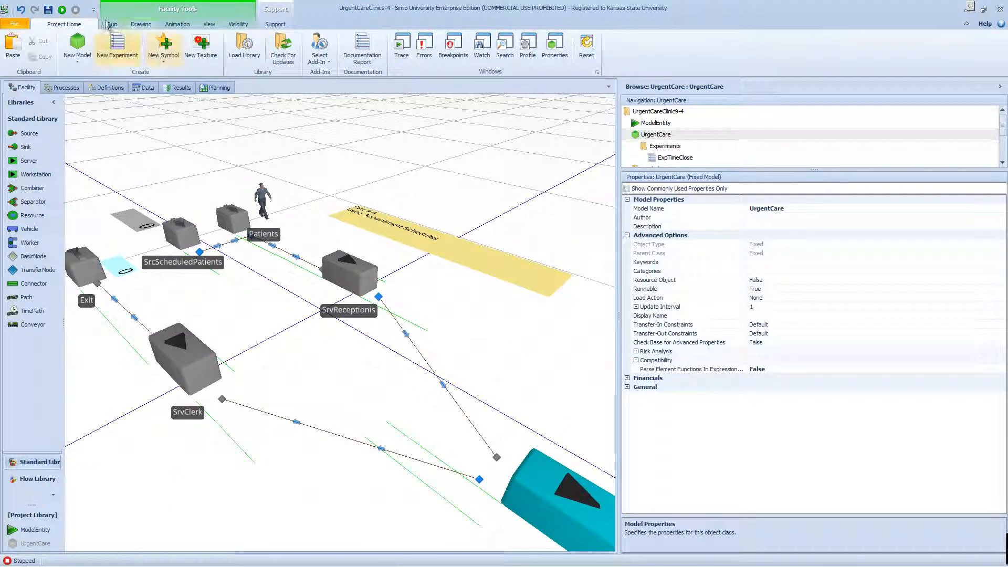
pyautogui.click(48, 10)
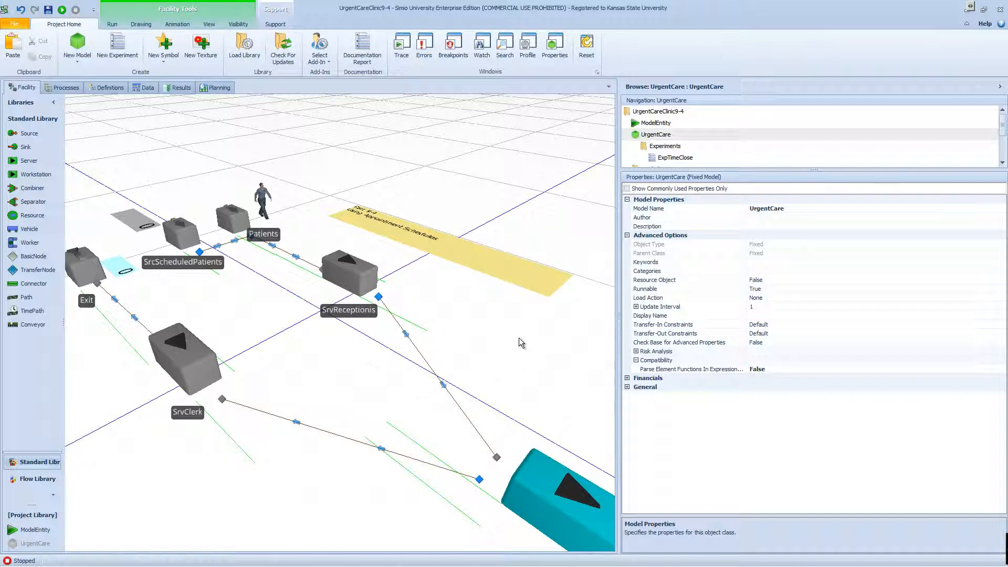
# Run the model and set the animation speed factor to 1.117.
pyautogui.click(61, 10)
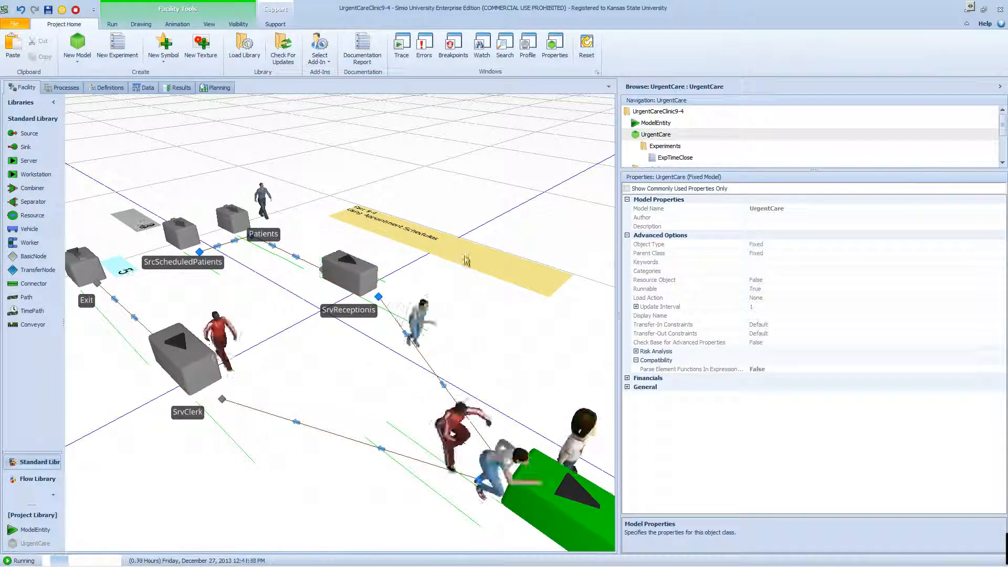
pyautogui.click(111, 24)
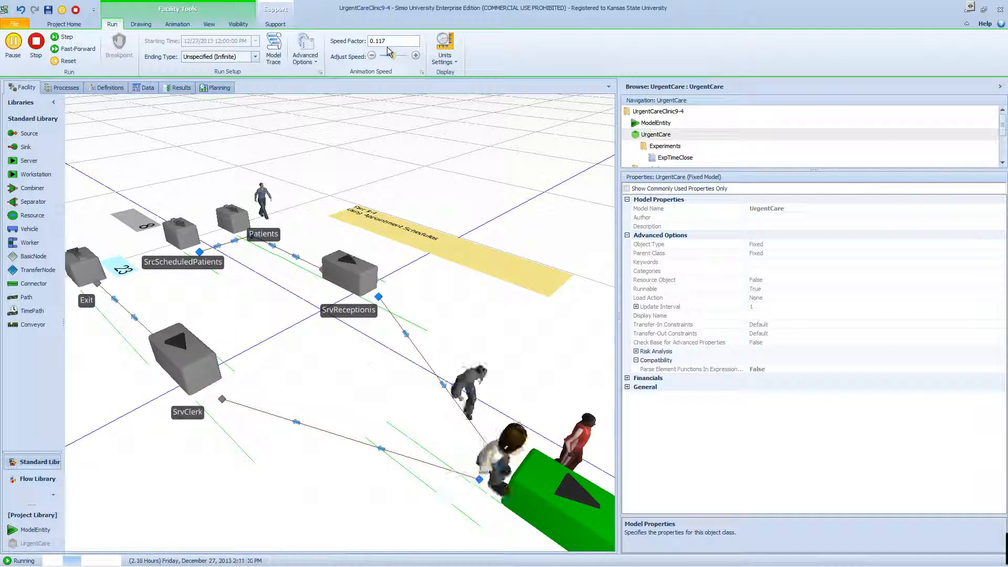
pyautogui.press('BackSpace')
pyautogui.write('1')
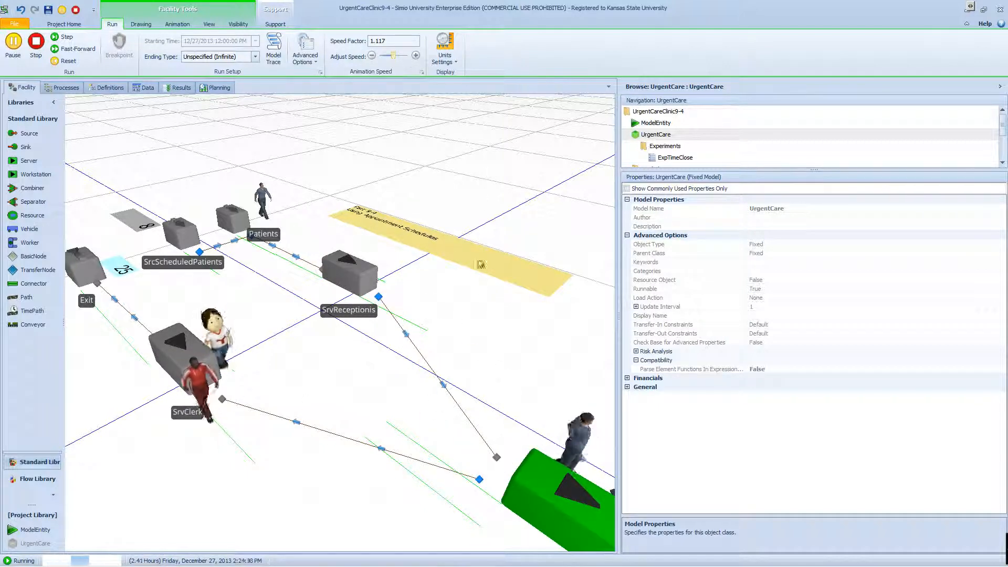
# Slow the animation to a speed factor of 0.559, watch the patients around SrvMD, and stop the run.
pyautogui.moveTo(481, 364); pyautogui.dragTo(417, 336)
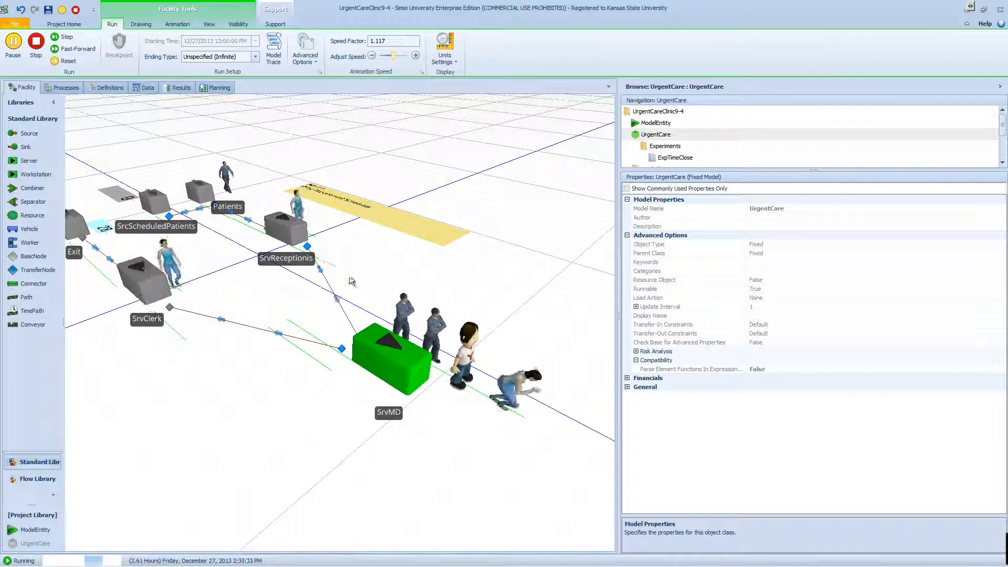
pyautogui.moveTo(394, 57); pyautogui.dragTo(382, 58)
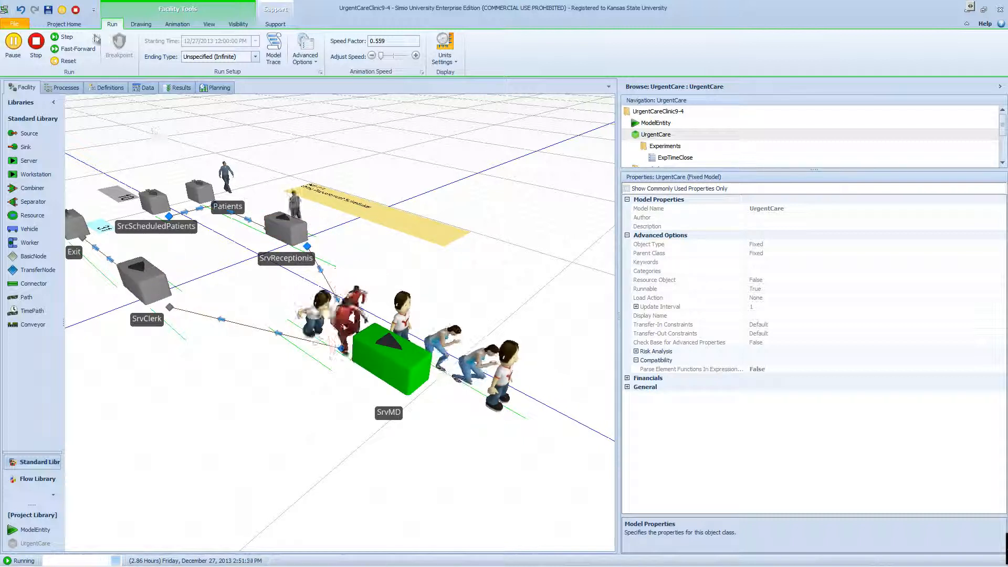
pyautogui.click(36, 41)
# Examine the ModelEntity.Animation assignment in the Before Exiting state assignments of the SrvMD server, and close the editor.
pyautogui.click(376, 340)
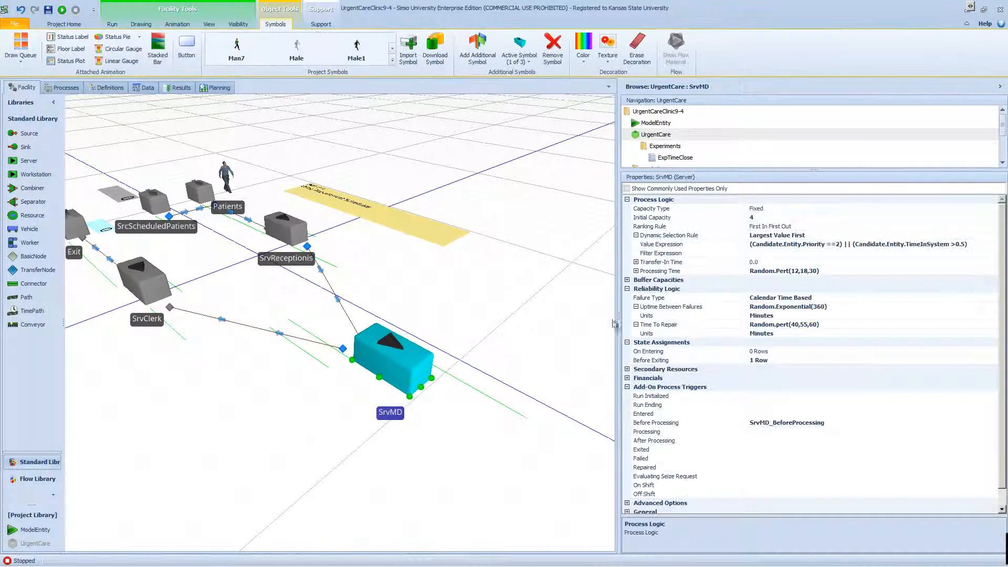
pyautogui.click(815, 367)
pyautogui.click(823, 360)
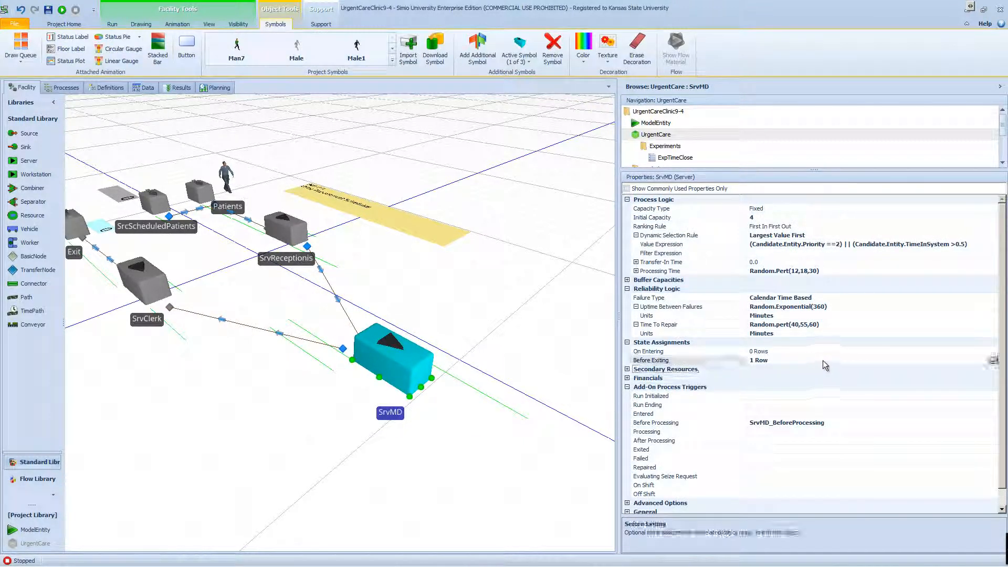
pyautogui.click(992, 361)
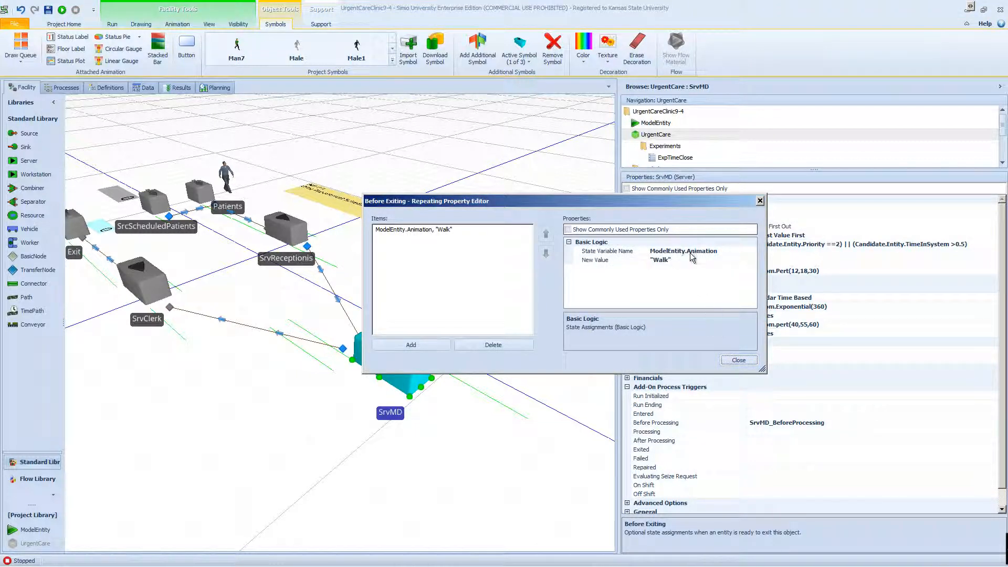
pyautogui.click(729, 361)
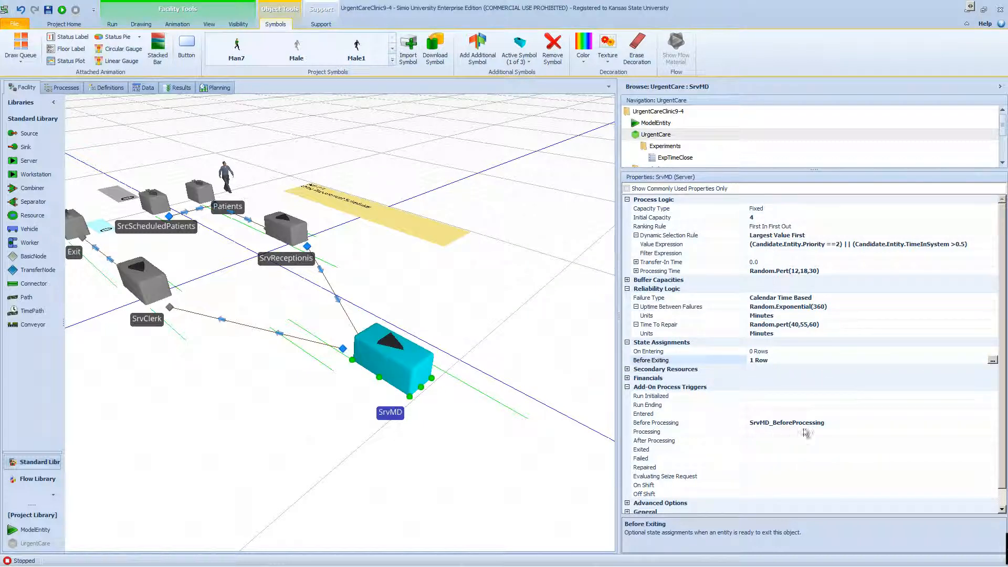
# Open the SrvMD_BeforeProcessing add-on process from the SrvMD server and examine its Assign step's animation value.
pyautogui.click(817, 423)
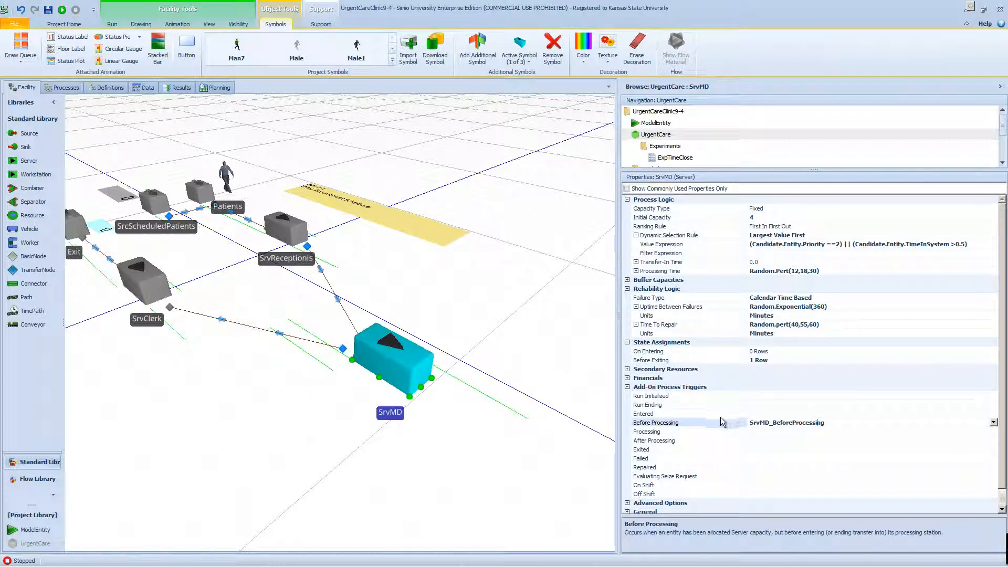
pyautogui.doubleClick(722, 421)
pyautogui.click(167, 209)
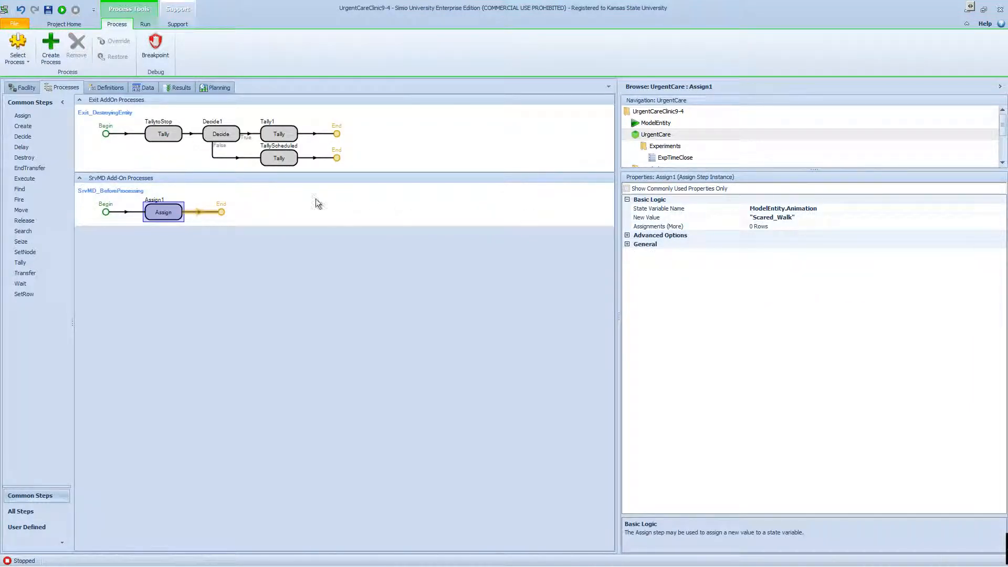
# Return to the facility model, deselect the server, and run the model again.
pyautogui.click(23, 88)
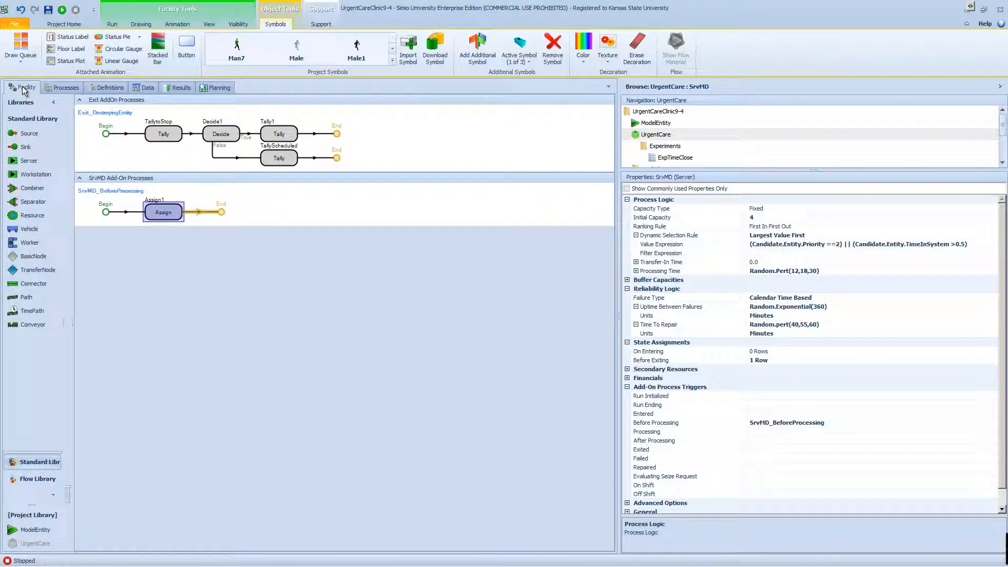
pyautogui.click(332, 242)
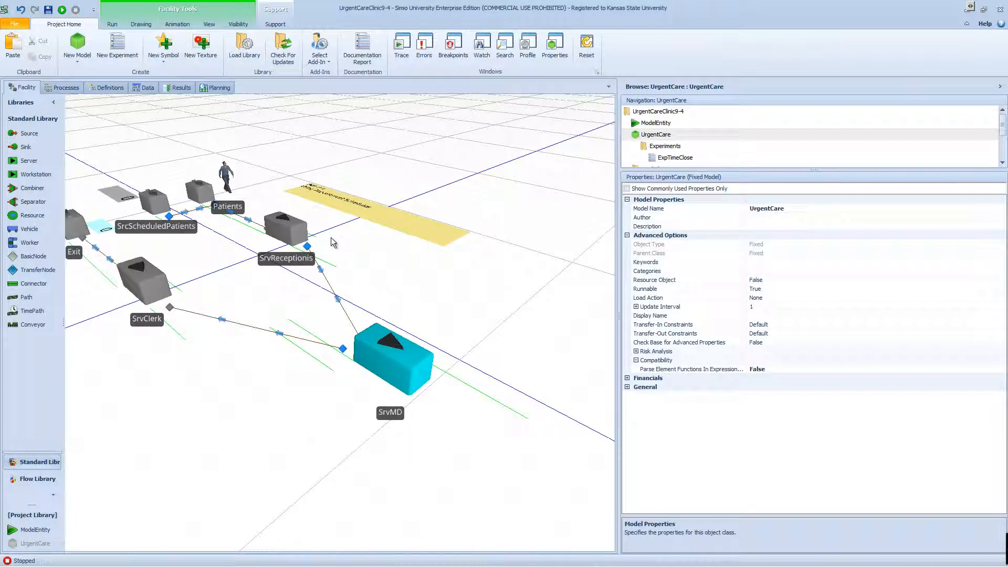
pyautogui.click(62, 11)
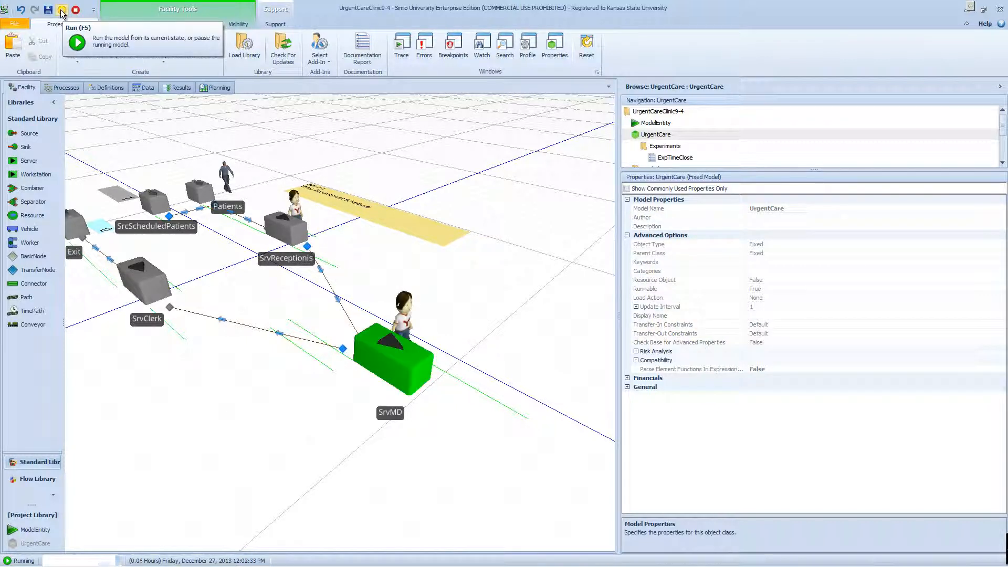